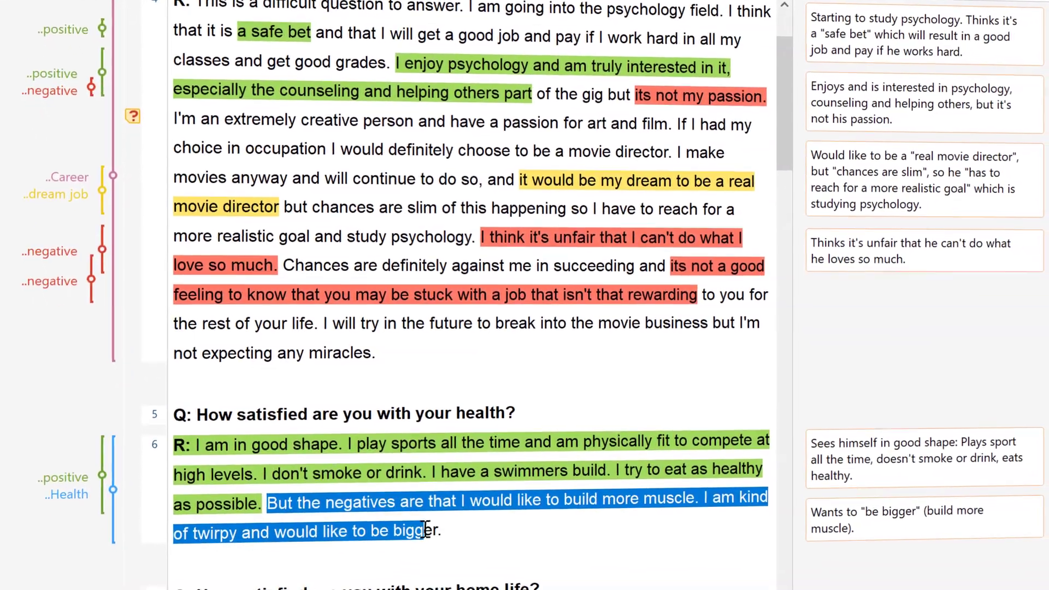
# Step: Select the health answer text and show the relationship status frequencies as a chart
pyautogui.moveTo(425, 529); pyautogui.dragTo(441, 530)
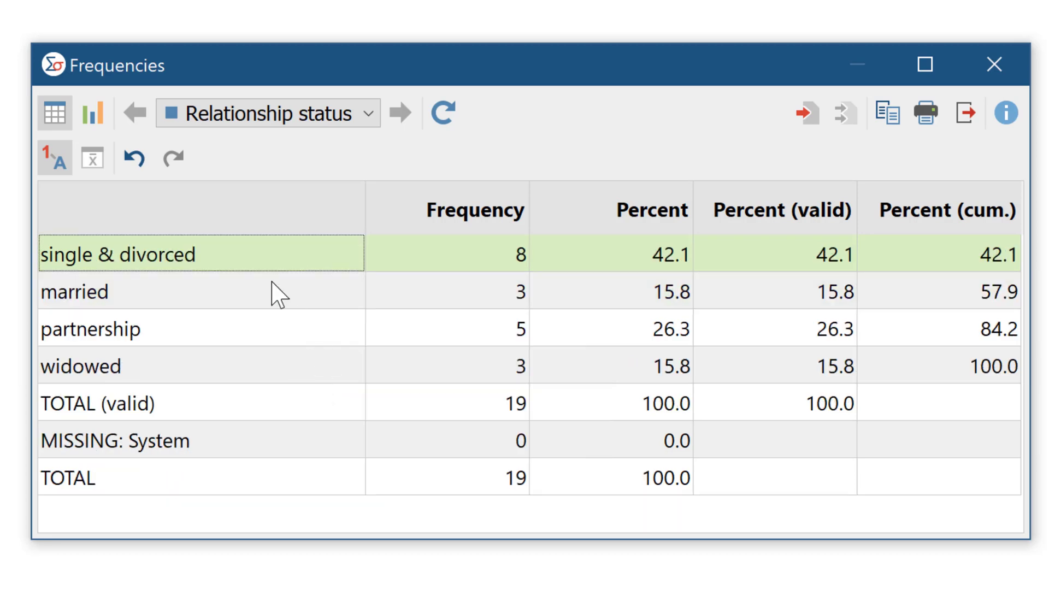
pyautogui.click(92, 113)
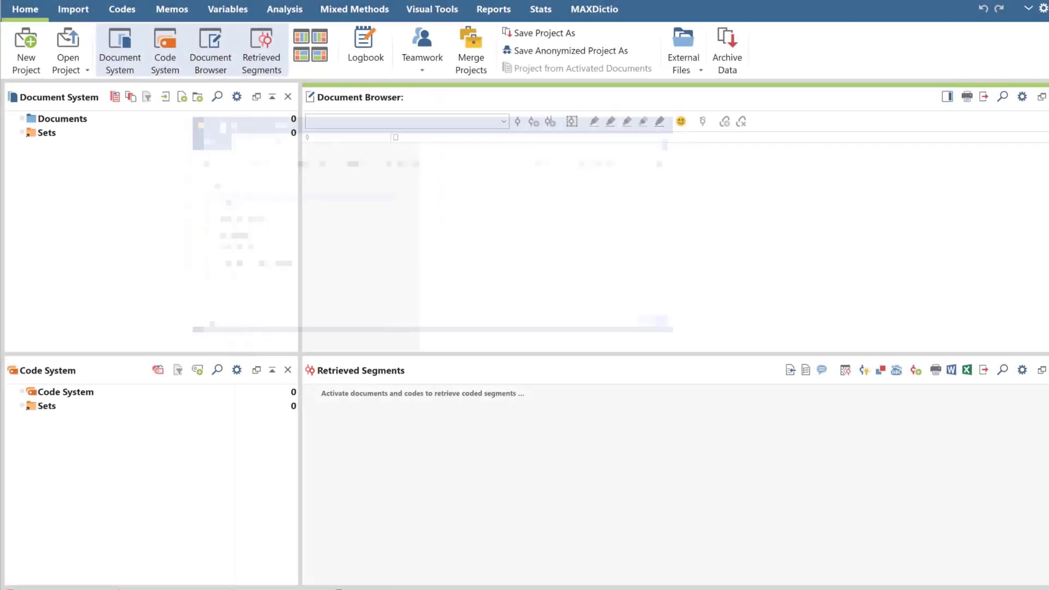
# Step: Import the six document folders and code Charlie's career answer with shortcut and in-vivo codes
pyautogui.moveTo(232, 313); pyautogui.dragTo(187, 196)
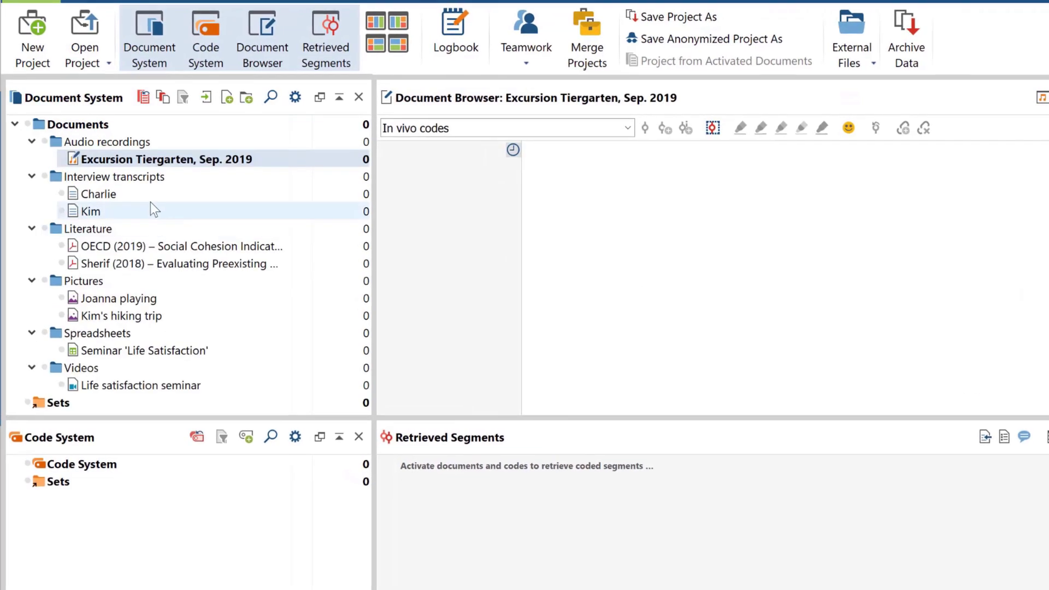
pyautogui.moveTo(632, 275); pyautogui.dragTo(926, 291)
pyautogui.hotkey('ctrl', 'shift', 'y')
pyautogui.hotkey('ctrl', 'shift', 'i')
pyautogui.hotkey('ctrl', 'shift', 'g')
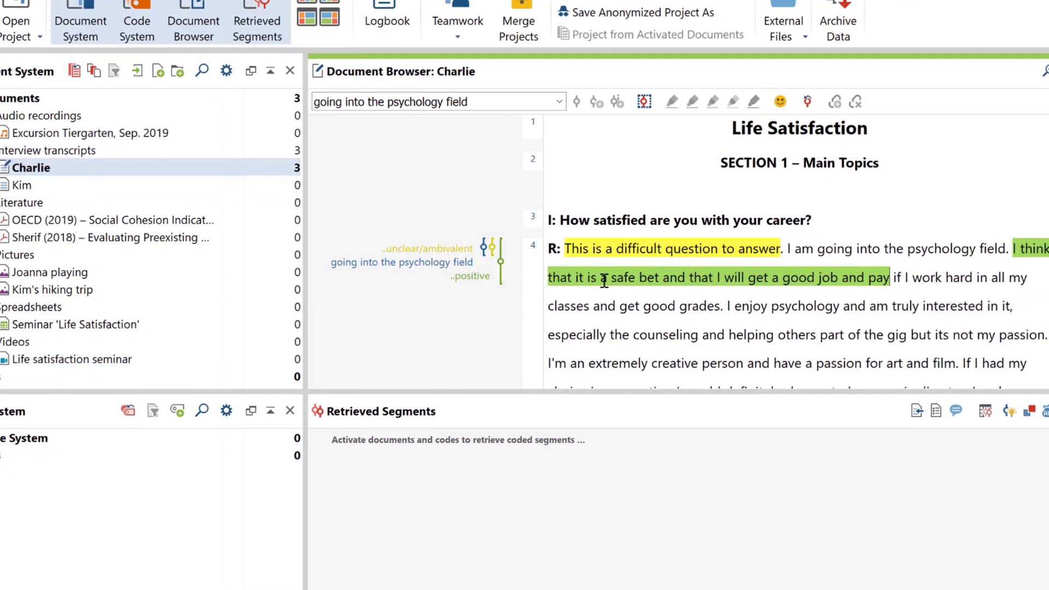
pyautogui.hotkey('ctrl', 'shift', 'i')
pyautogui.moveTo(637, 291); pyautogui.dragTo(1039, 331)
pyautogui.hotkey('ctrl', 'shift', 'g')
pyautogui.hotkey('ctrl', 'shift', 'r')
# Step: Move both new codes into In vivo codes, activate them and Charlie, and show segment origins
pyautogui.keyDown('shift'); pyautogui.click(256, 451); pyautogui.keyUp('shift')
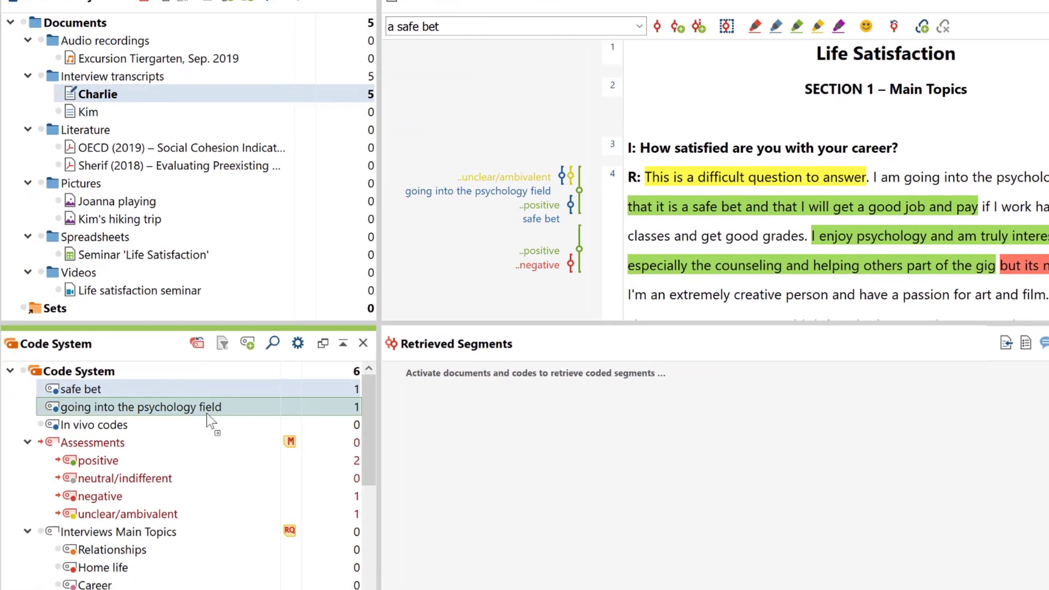
pyautogui.moveTo(175, 452); pyautogui.dragTo(163, 468)
pyautogui.click(46, 385)
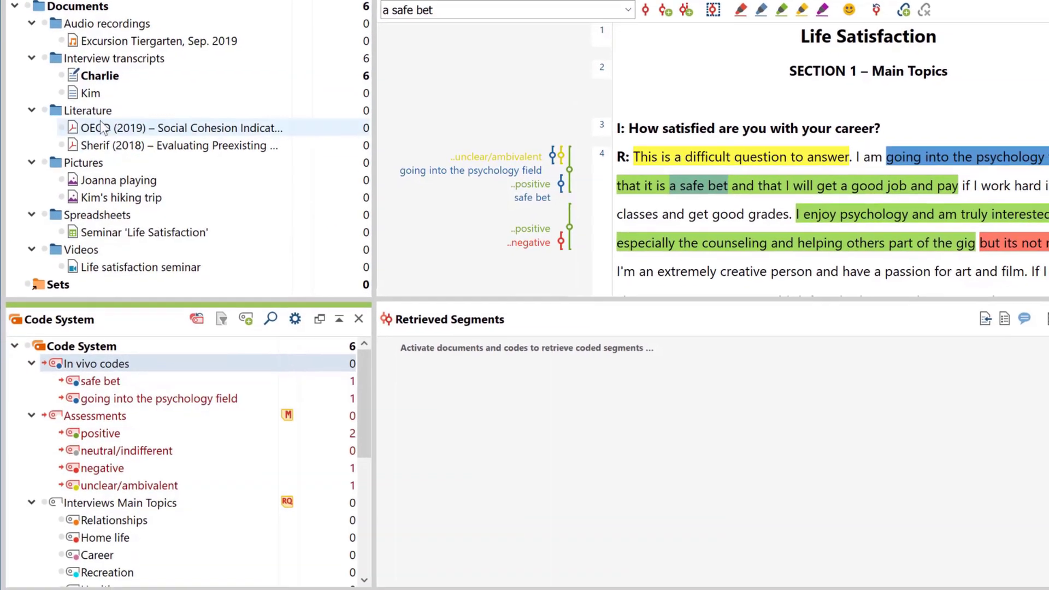
pyautogui.click(64, 89)
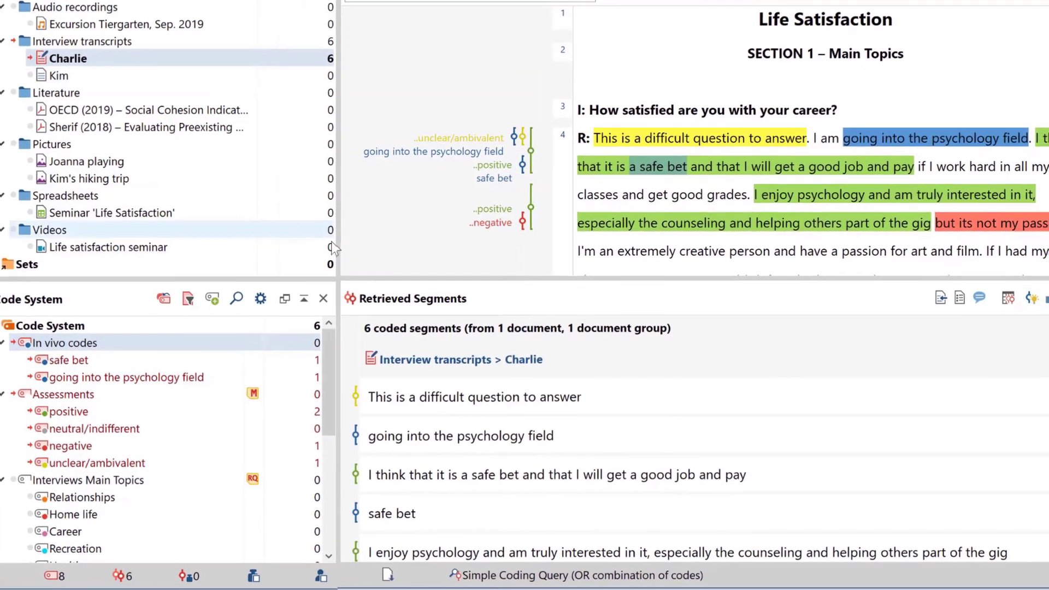
pyautogui.click(951, 295)
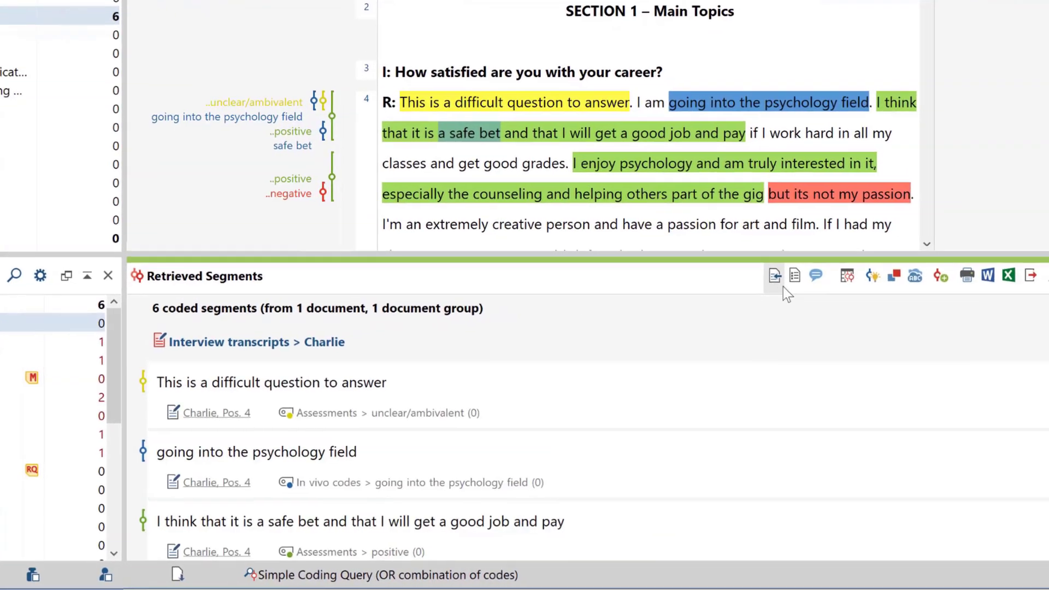
# Step: Comment the first retrieved segment with 'ambivalence due to not being able to monetize one's passion'
pyautogui.rightClick(691, 392)
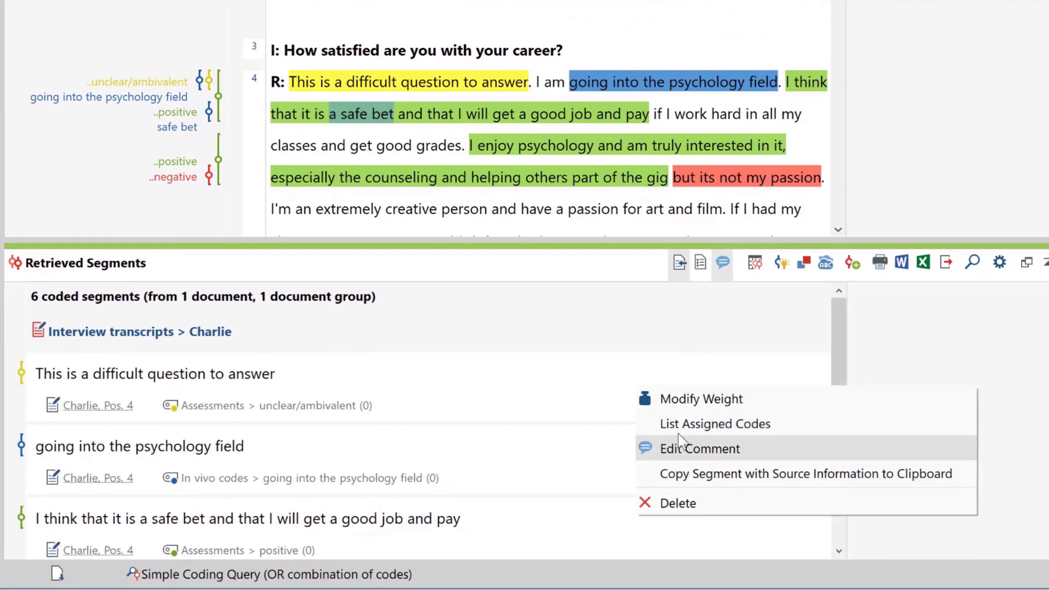
pyautogui.click(682, 451)
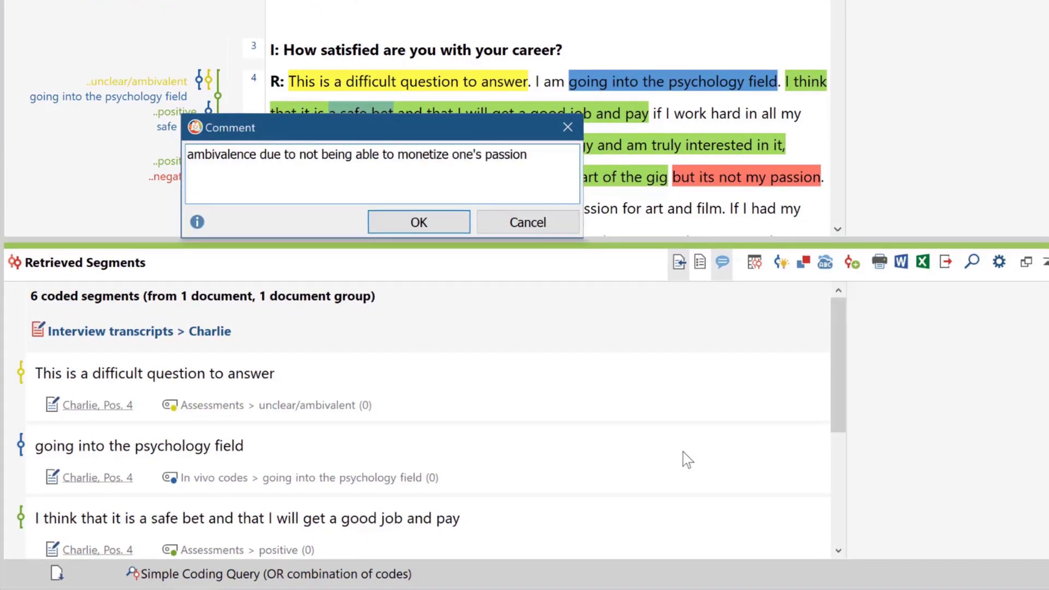
pyautogui.press('Return')
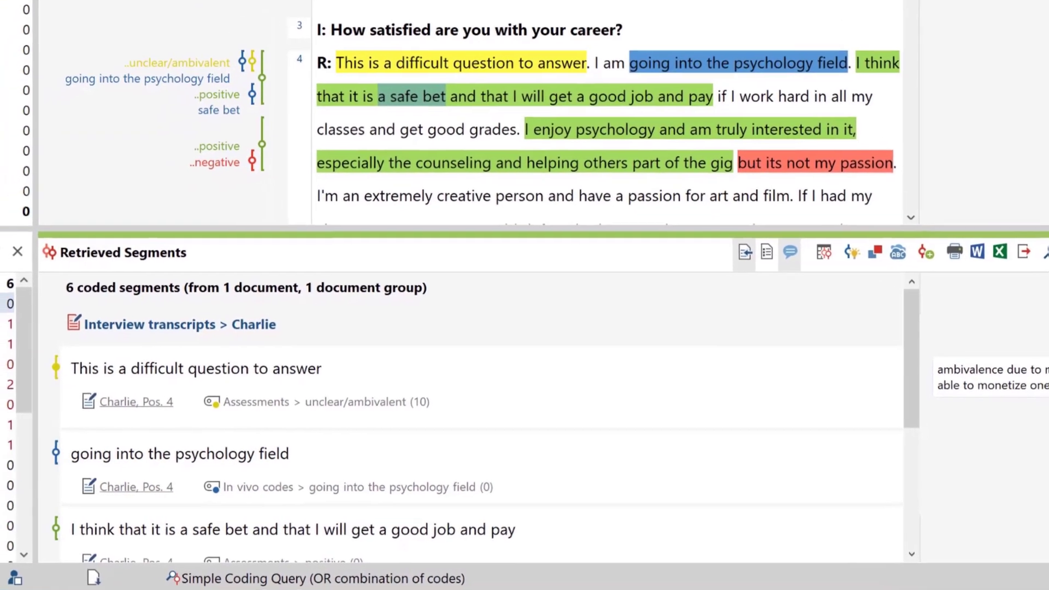
# Step: Make code frequencies count only coded segments in the opened document
pyautogui.click(1, 251)
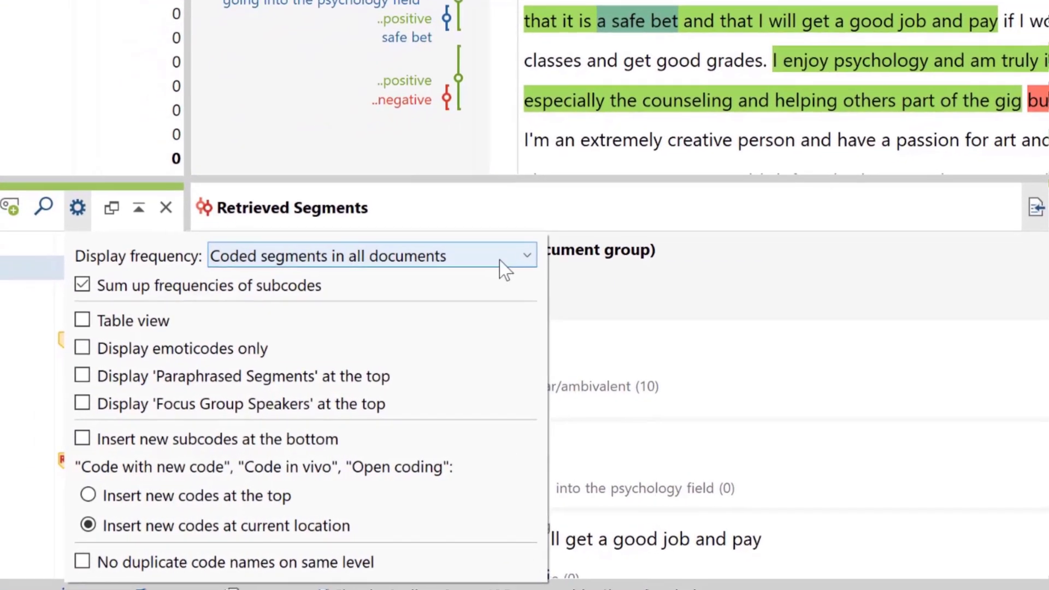
pyautogui.click(502, 261)
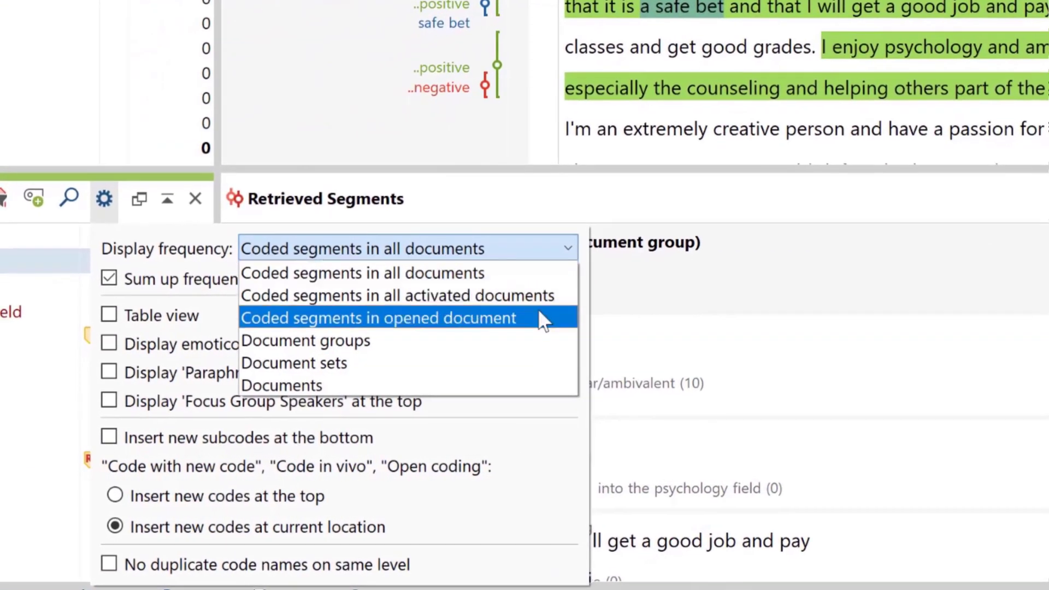
pyautogui.click(539, 318)
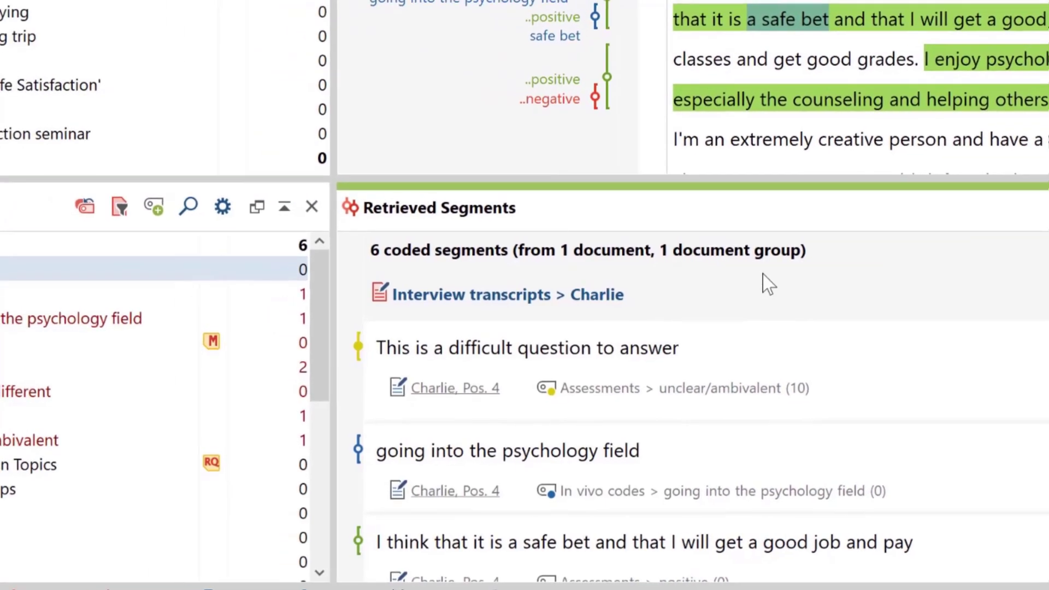
# Step: Create a 'get good grades' subcode under In vivo codes, then begin deleting it
pyautogui.click(141, 271)
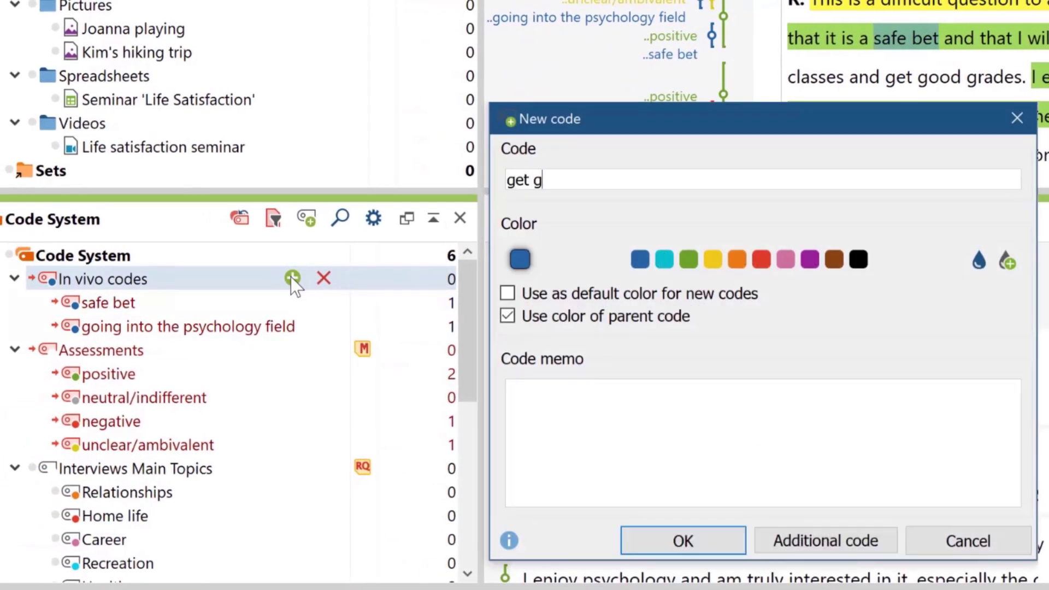
pyautogui.write('get good grades')
pyautogui.press('Return')
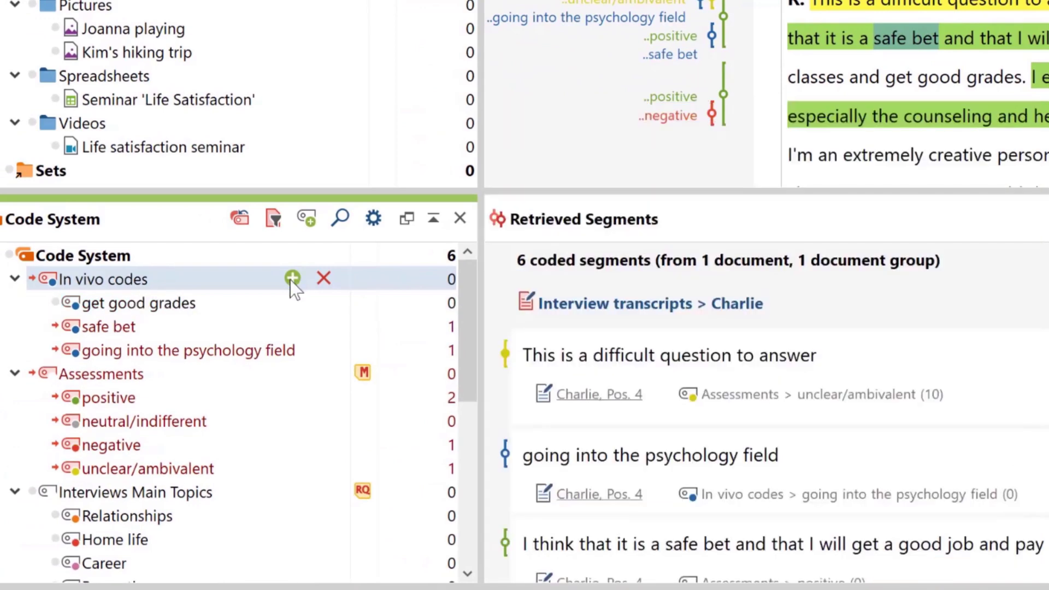
pyautogui.moveTo(273, 302); pyautogui.dragTo(235, 297)
pyautogui.click(323, 303)
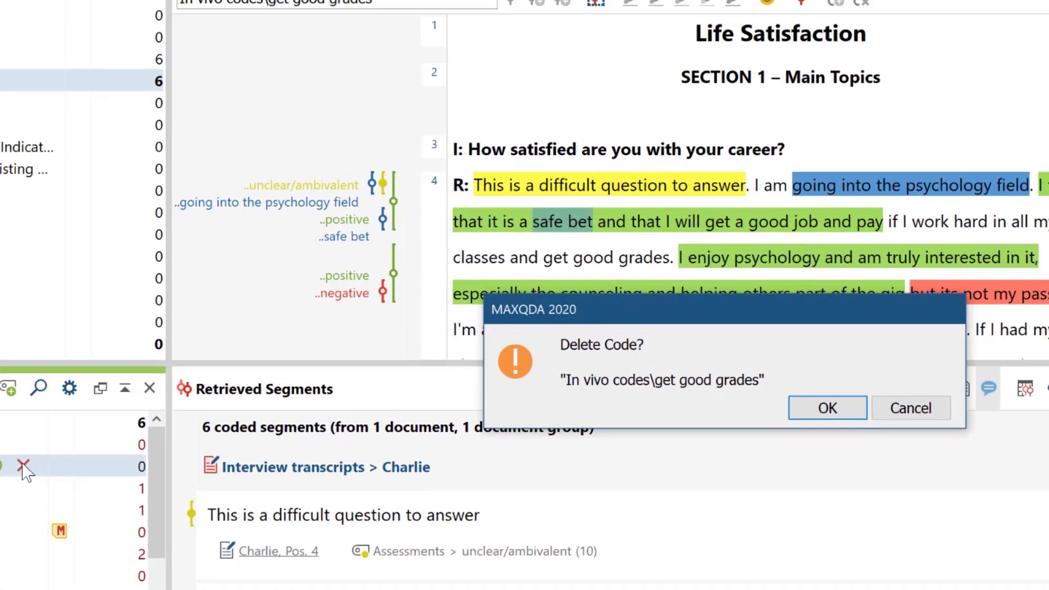
pyautogui.press('Return')
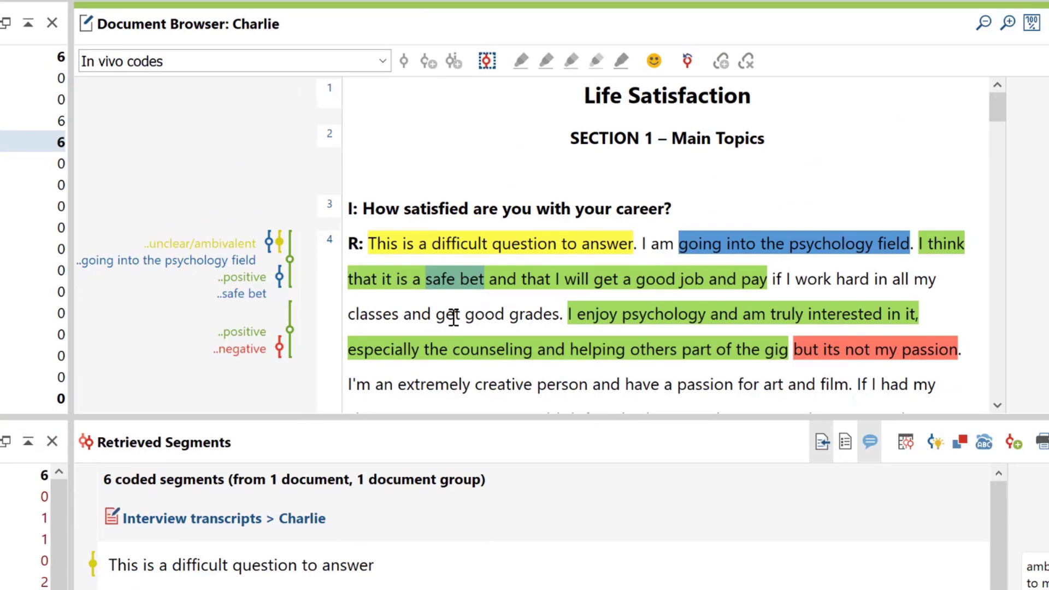
pyautogui.rightClick(453, 316)
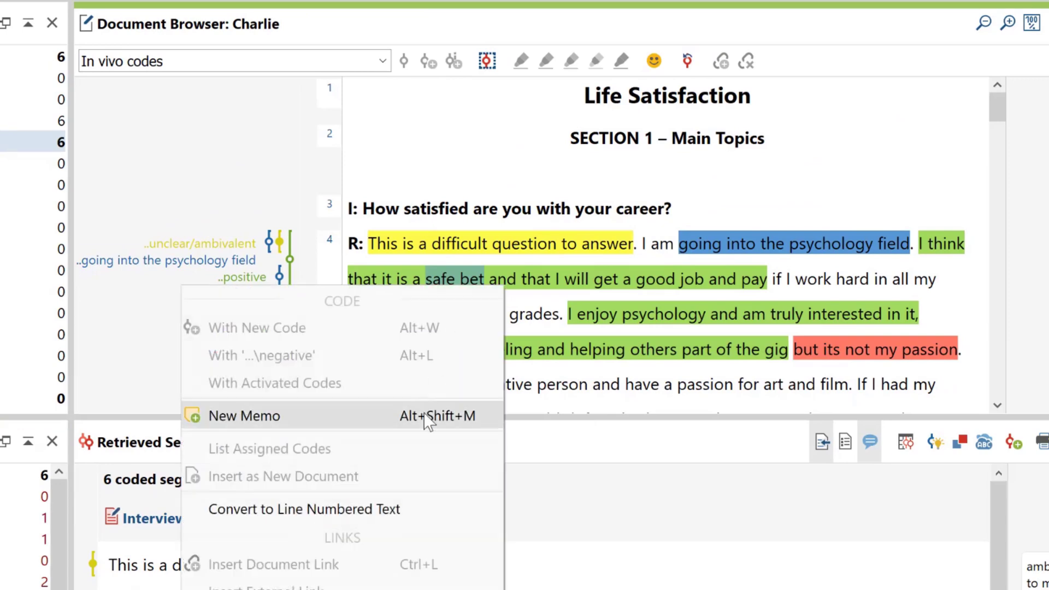
pyautogui.click(427, 509)
pyautogui.press('Return')
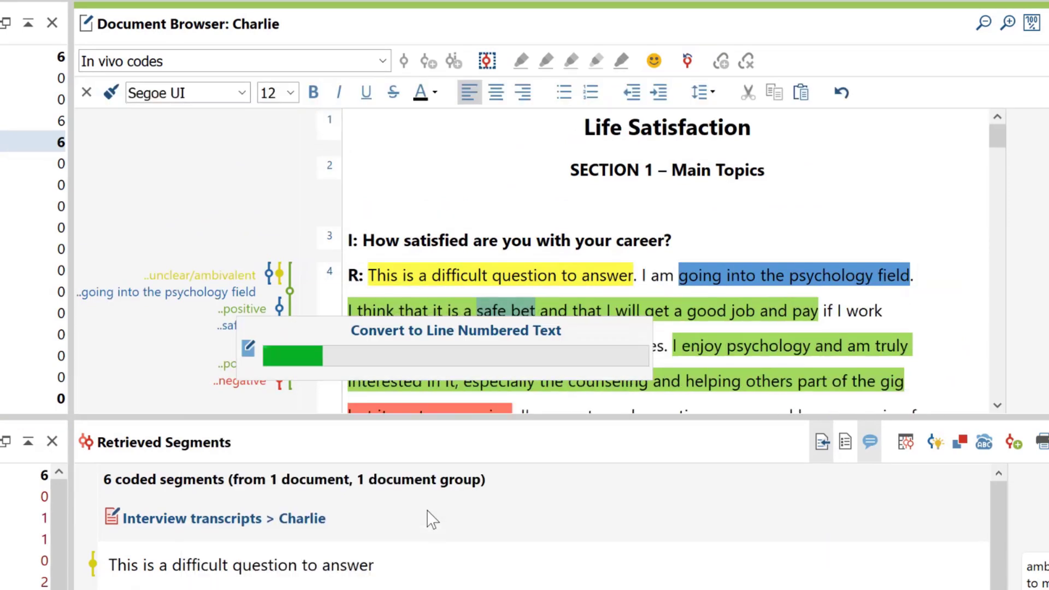
pyautogui.rightClick(593, 271)
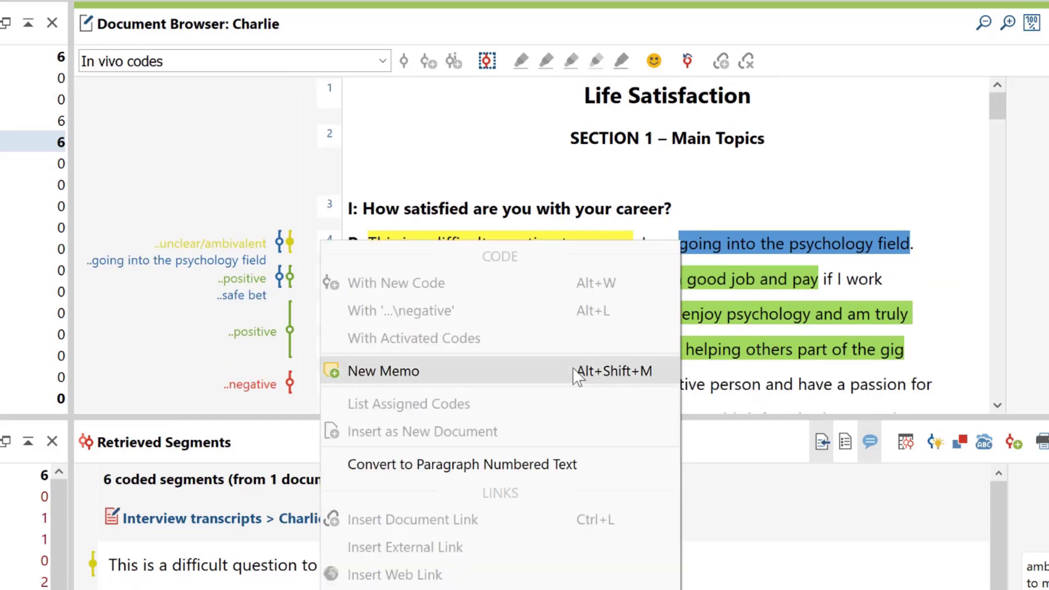
pyautogui.click(609, 471)
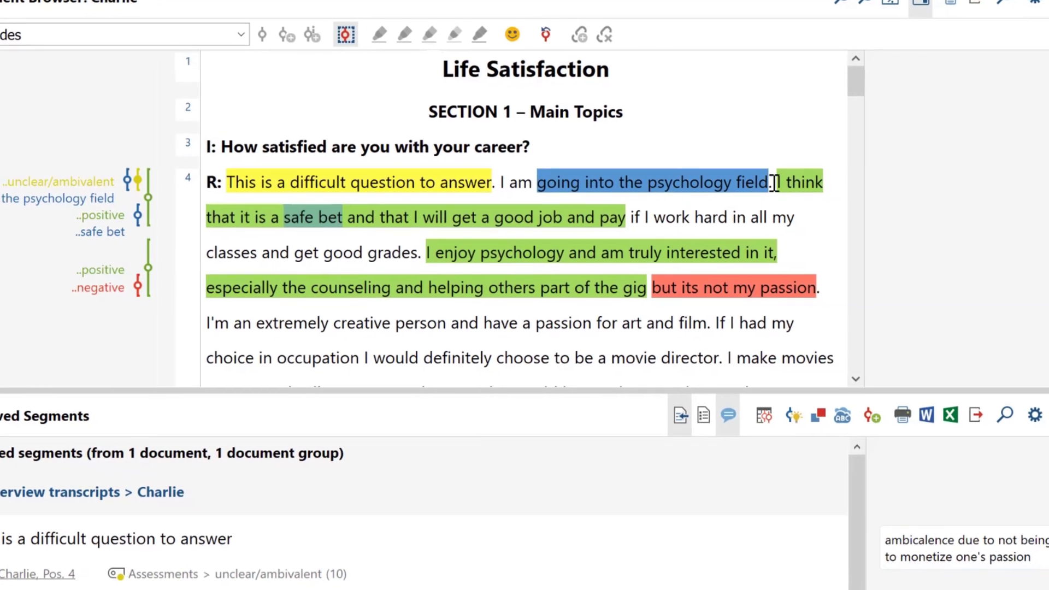
# Step: Code the grades passage as 'good job by working hard' and the passion passage as 'money vs. passion'
pyautogui.moveTo(851, 196); pyautogui.dragTo(512, 267)
pyautogui.moveTo(425, 250); pyautogui.dragTo(412, 251)
pyautogui.write('good job by working hard')
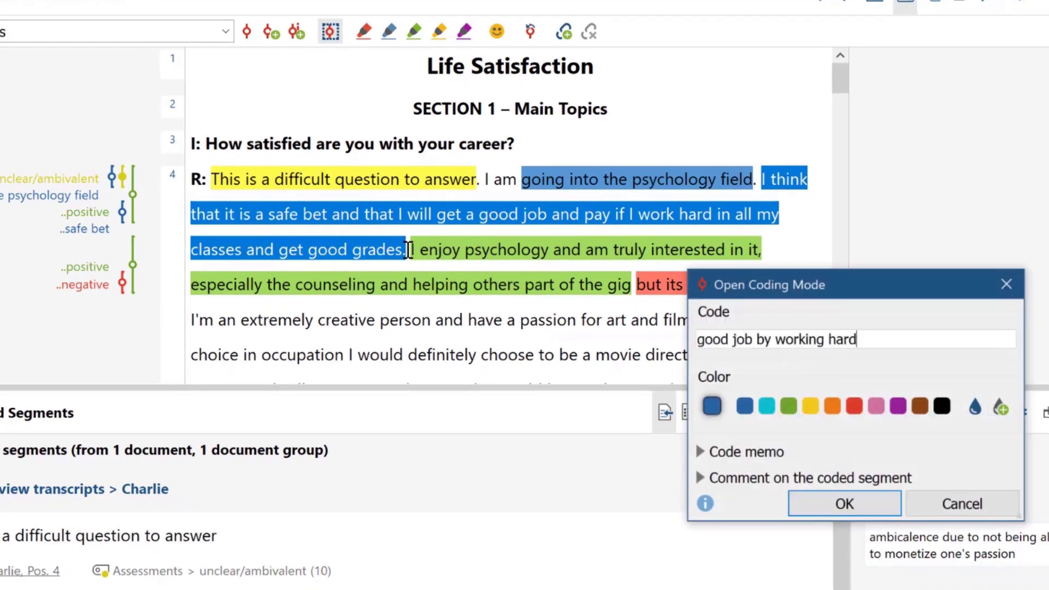
pyautogui.press('Return')
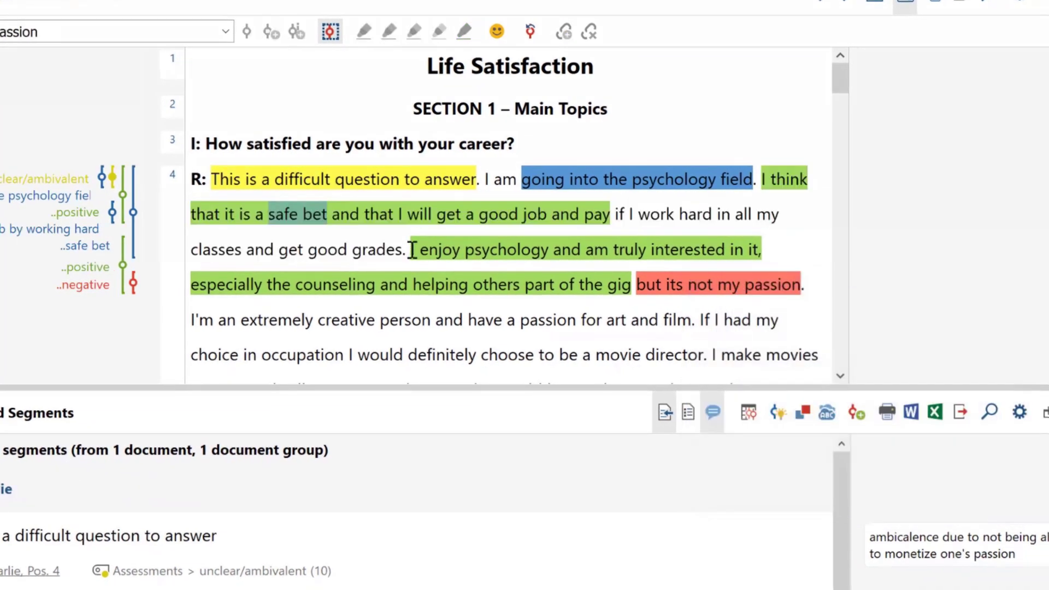
pyautogui.moveTo(411, 250); pyautogui.dragTo(620, 278)
pyautogui.moveTo(801, 282); pyautogui.dragTo(800, 282)
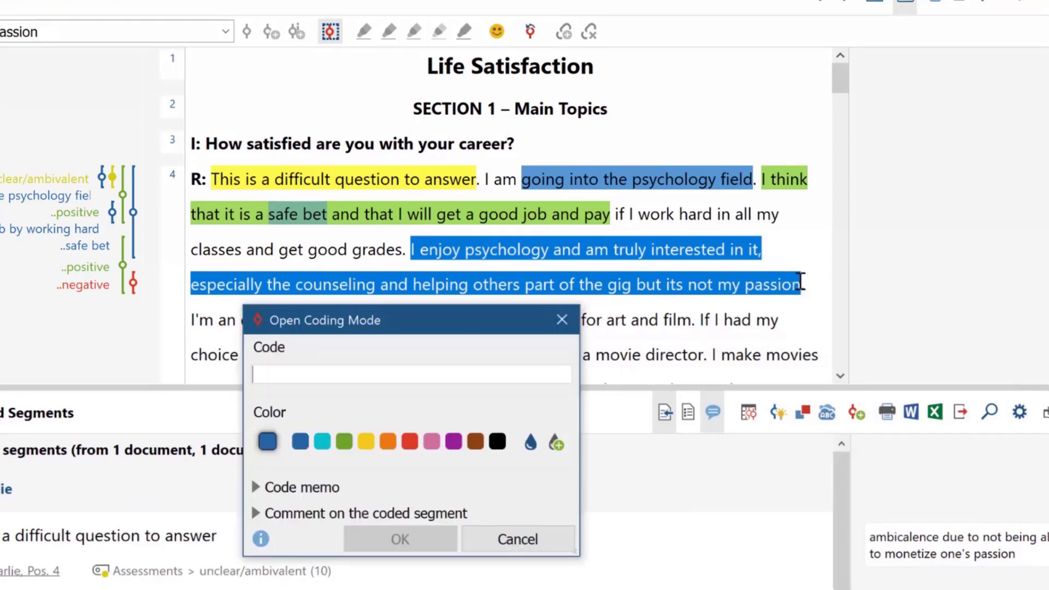
pyautogui.write('money vs. passion')
pyautogui.press('Return')
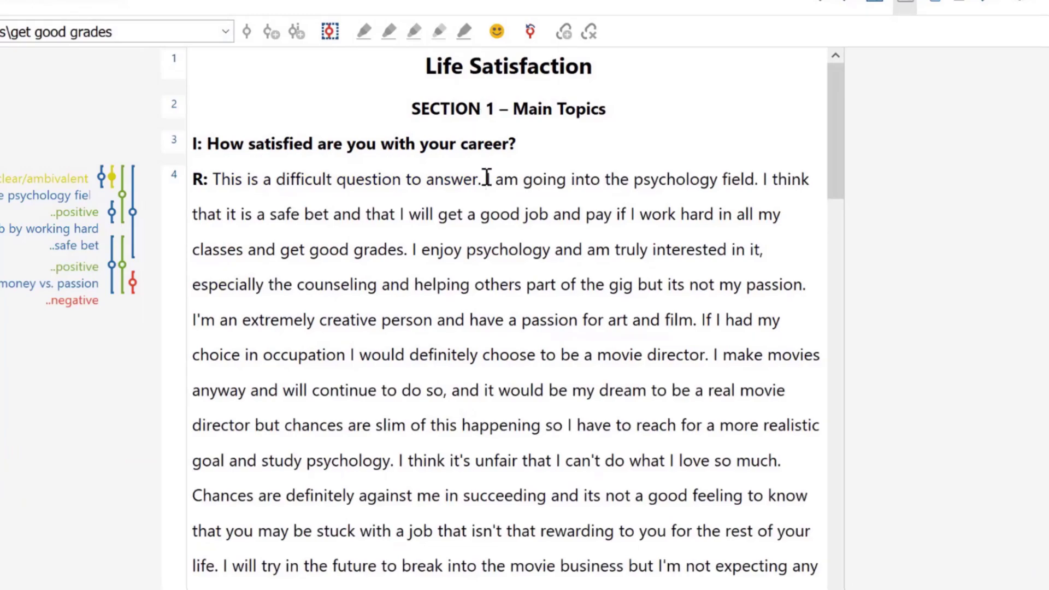
# Step: Paraphrase the 'safe bet' psychology passage and the enjoys-psychology-but-not-passion passage
pyautogui.moveTo(487, 178); pyautogui.dragTo(809, 277)
pyautogui.write('Starting to study psychology. Thinks it is a "safe bet" which will result in a good job and pay if he works hard')
pyautogui.press('Return')
pyautogui.write("Enjoys and is interested in psychology, counseling and helping others, but it's not his passion")
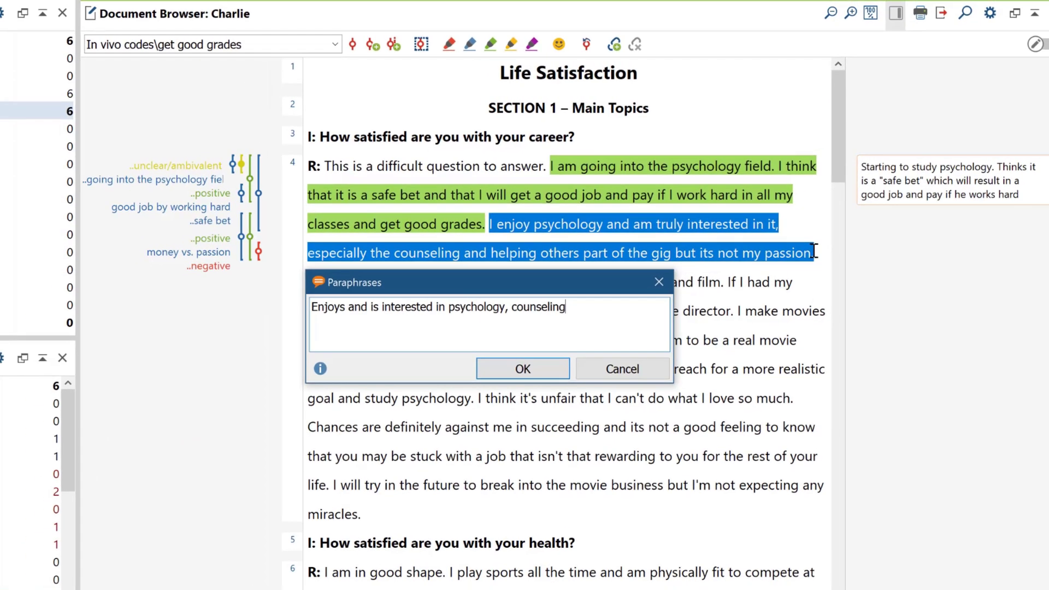
pyautogui.press('Return')
pyautogui.click(788, 197)
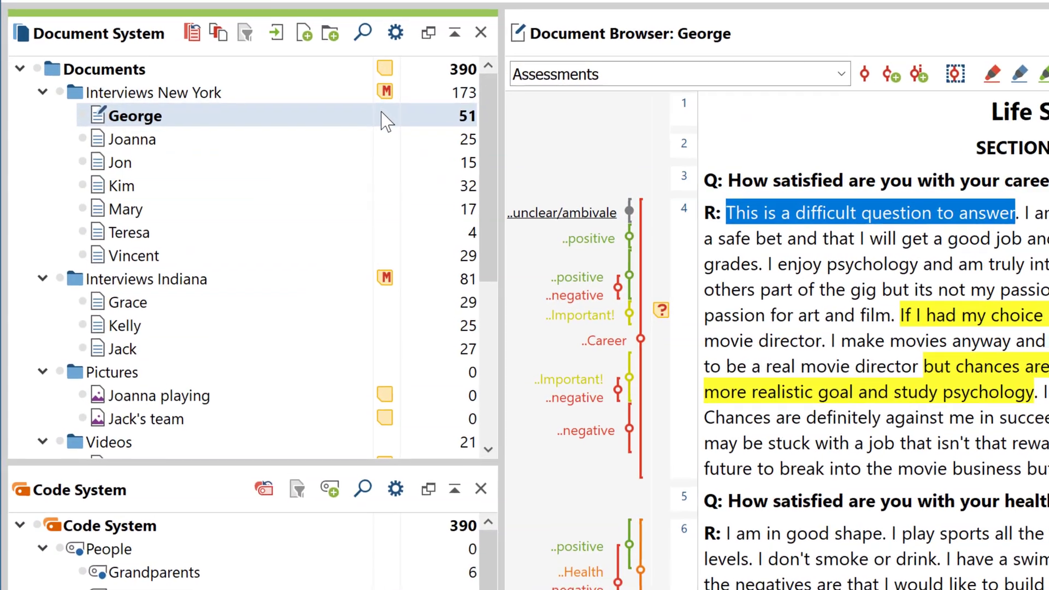
# Step: Give George the memo 'I still need to anonymize his interview!', then jump to the Career conflict comment
pyautogui.doubleClick(384, 115)
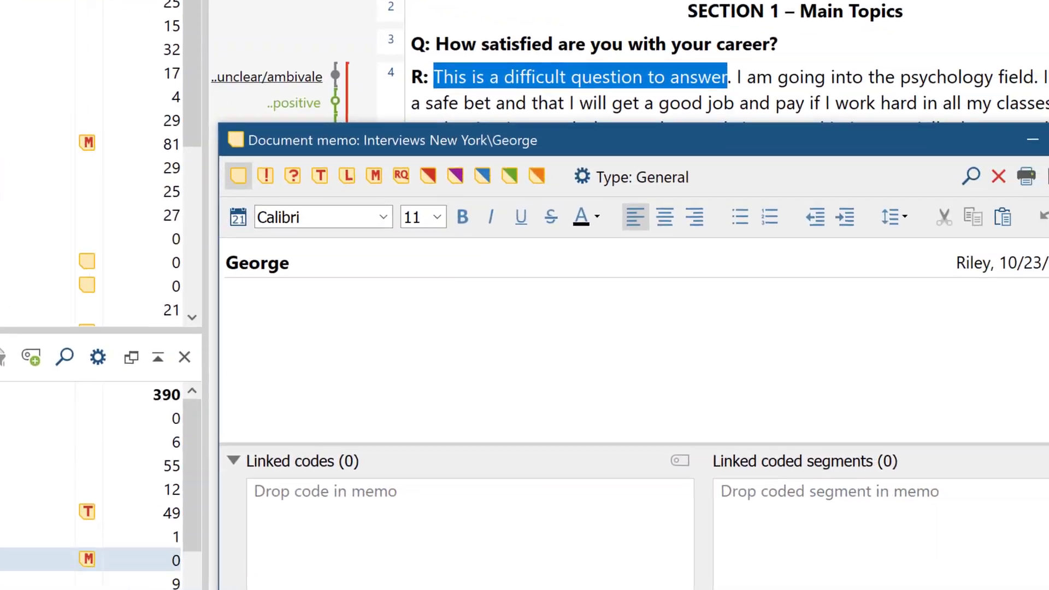
pyautogui.write('I s')
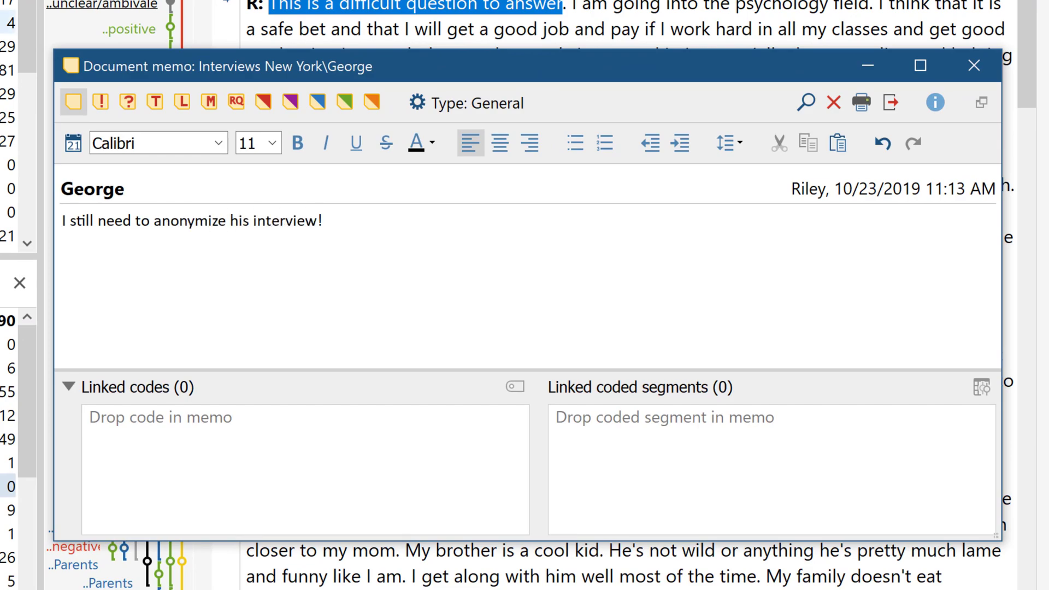
pyautogui.click(962, 79)
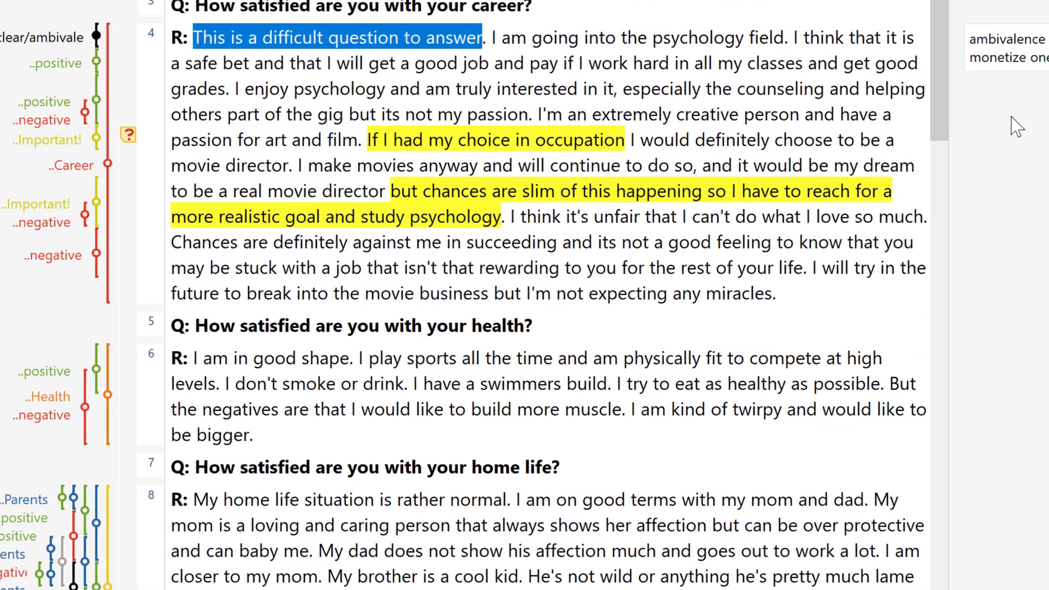
pyautogui.rightClick(999, 230)
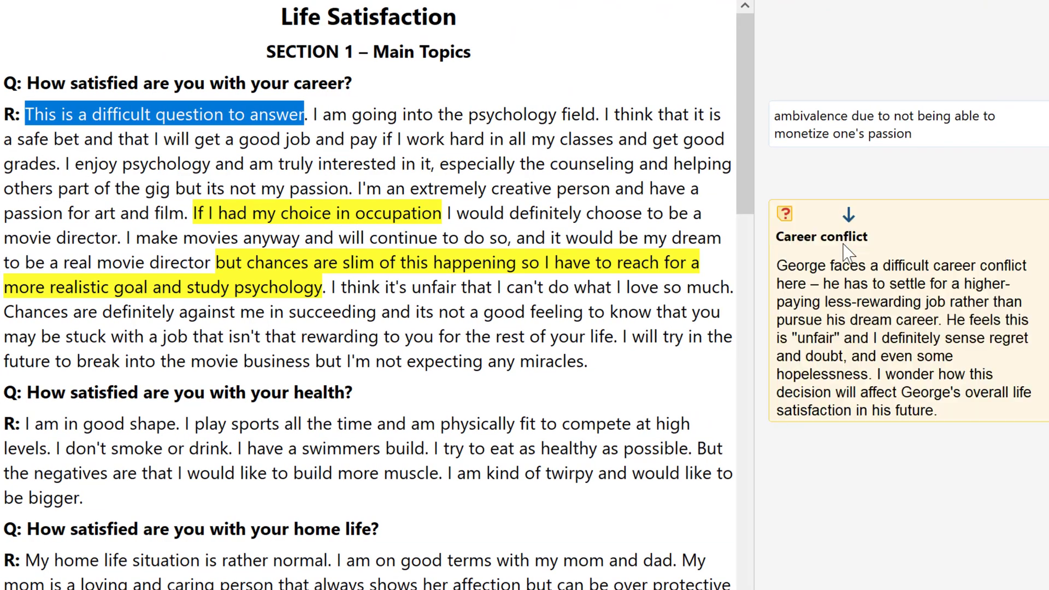
pyautogui.click(846, 253)
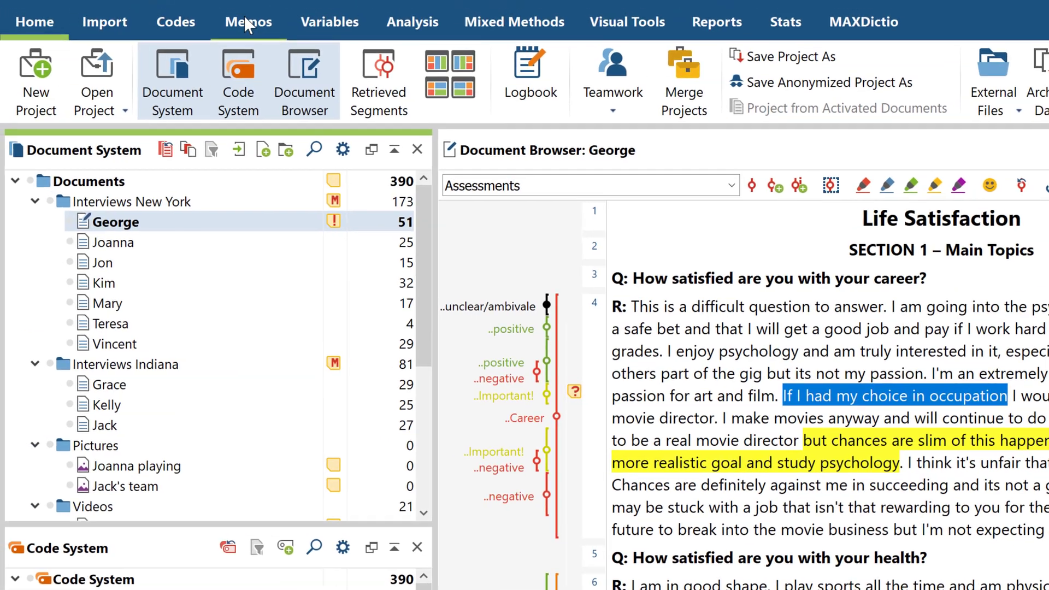
# Step: Search the in-document memos for 'families' and open the resentment towards parents memo
pyautogui.click(245, 20)
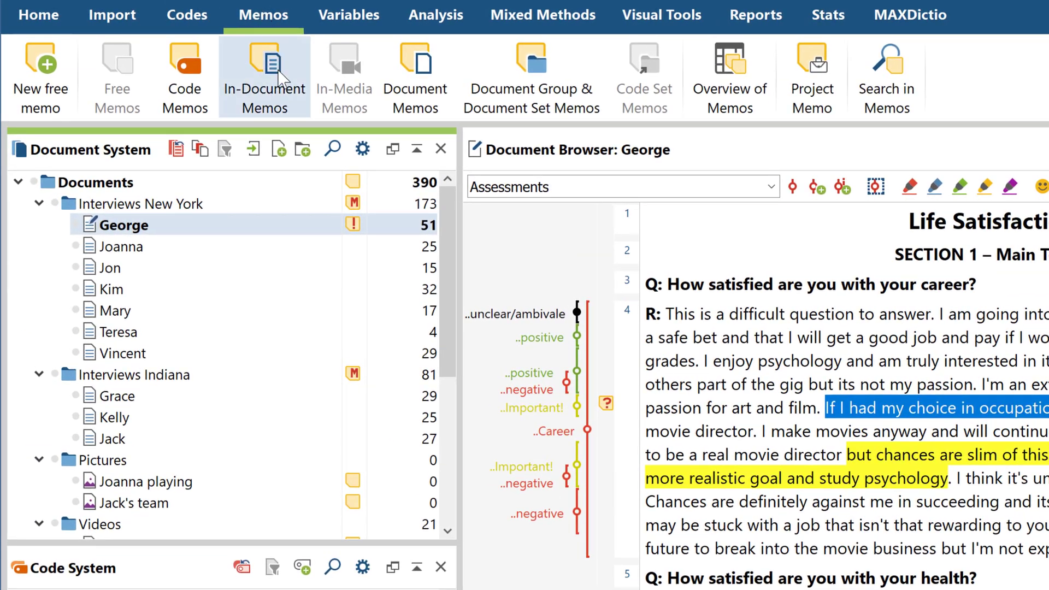
pyautogui.click(278, 81)
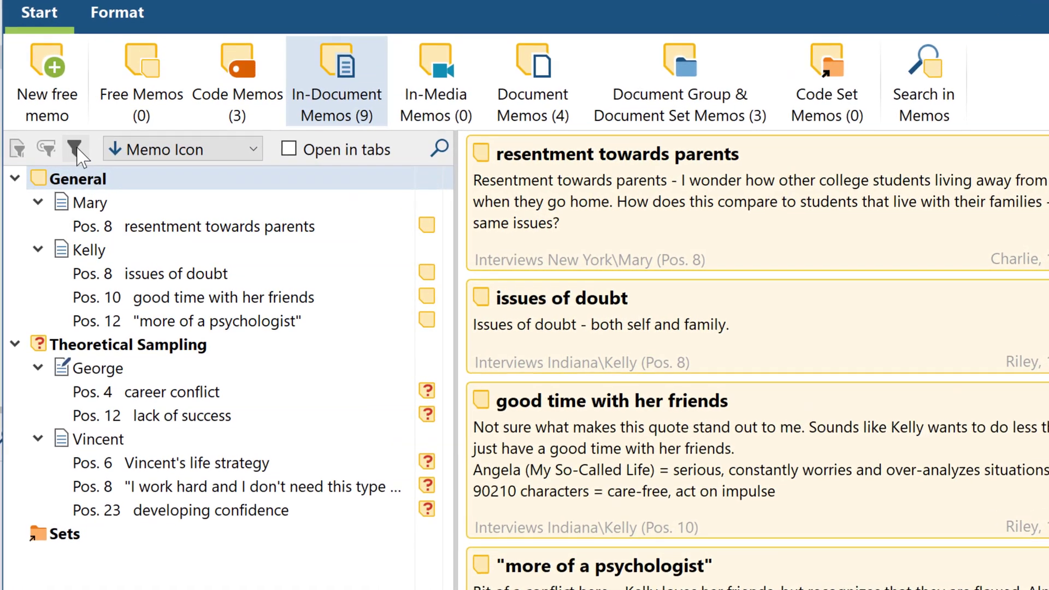
pyautogui.click(76, 149)
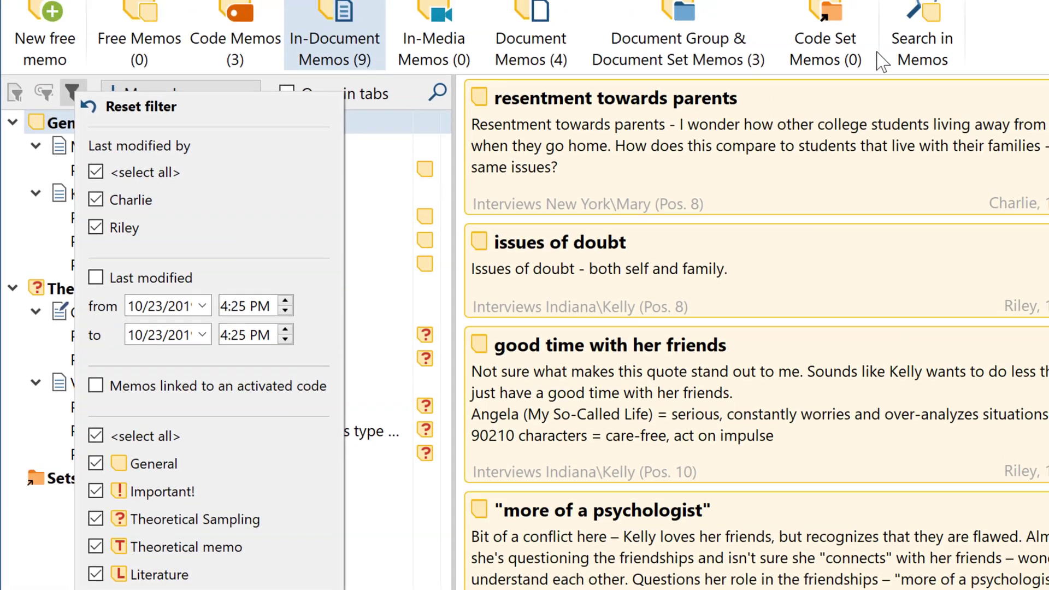
pyautogui.click(937, 55)
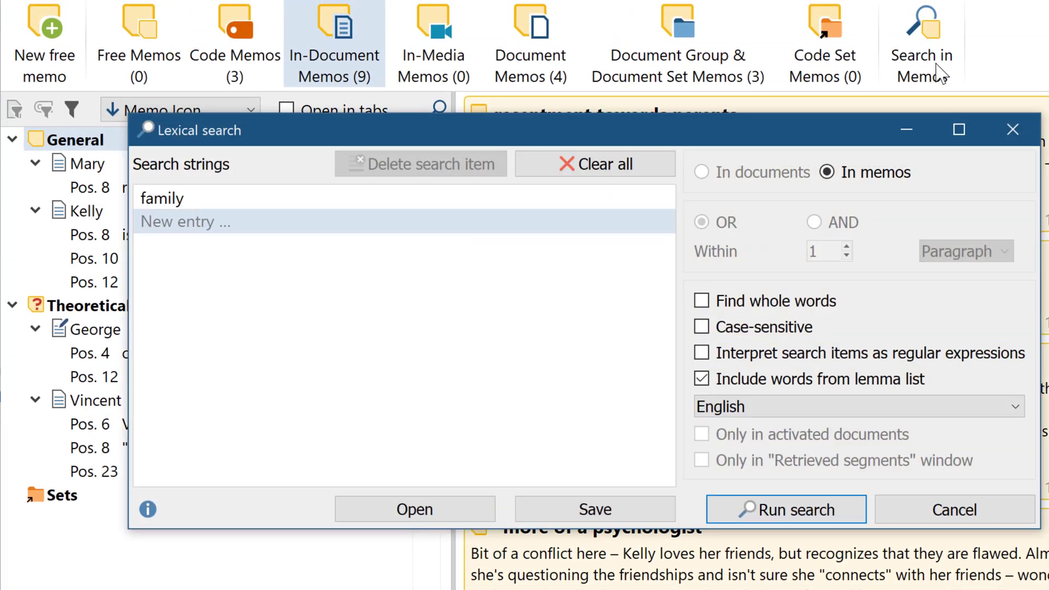
pyautogui.press('Return')
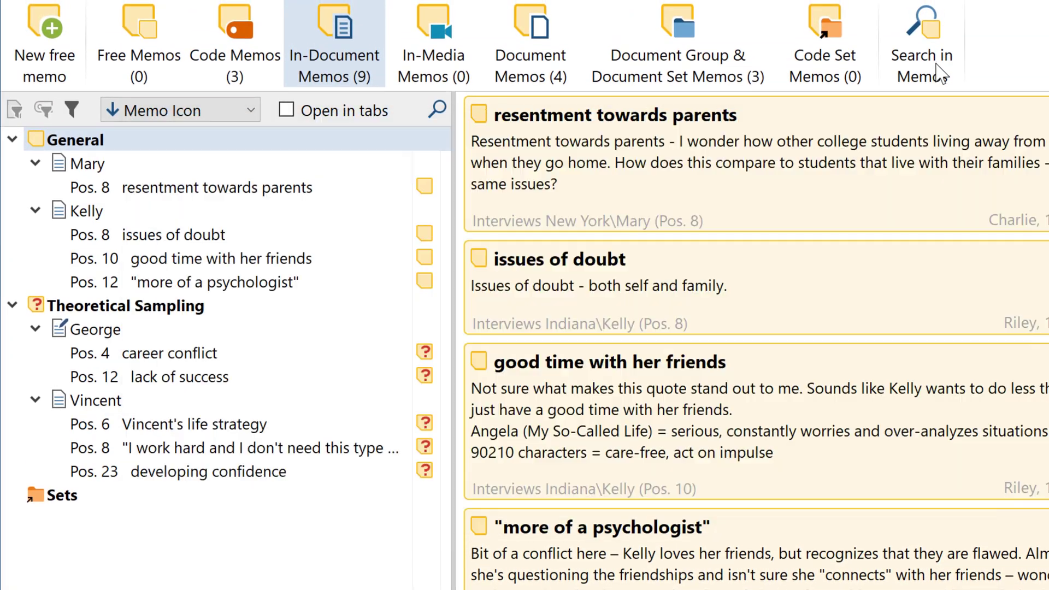
pyautogui.doubleClick(792, 180)
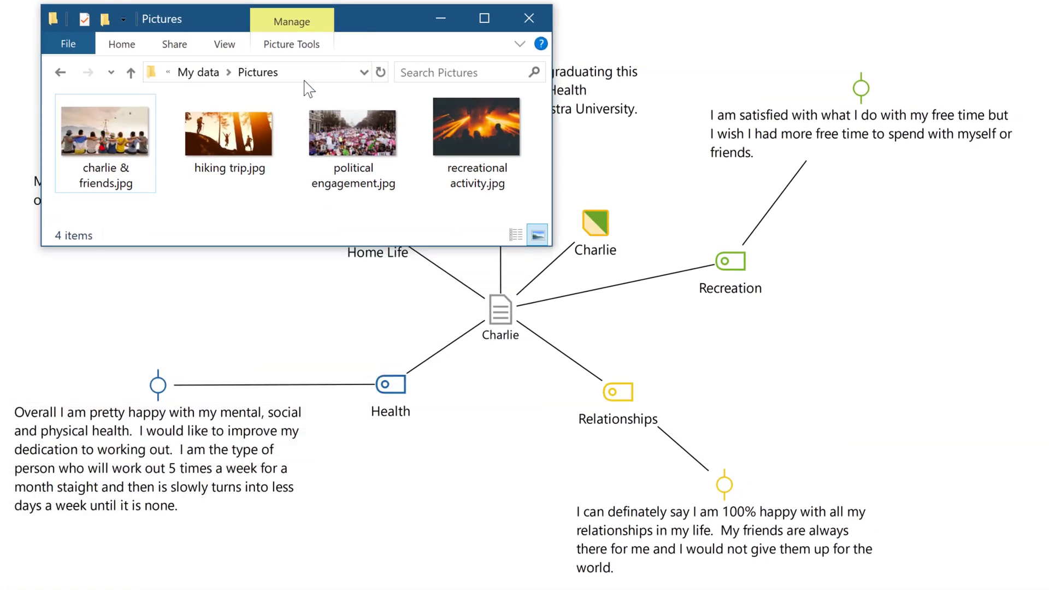
# Step: Add the charlie & friends photo, the Friends code and its memo to the map
pyautogui.moveTo(119, 156); pyautogui.dragTo(601, 235)
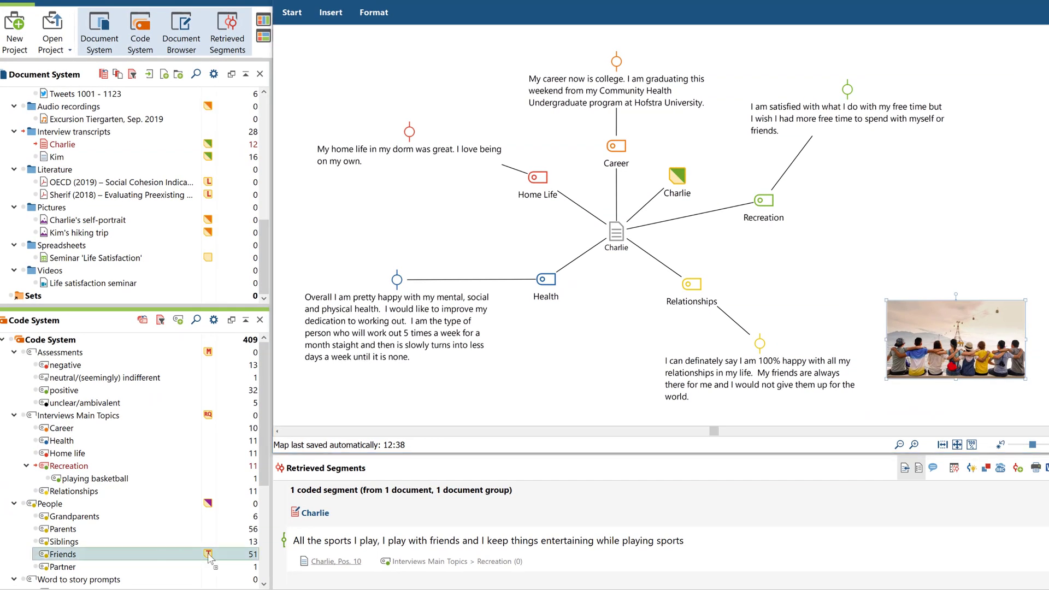
pyautogui.moveTo(209, 556); pyautogui.dragTo(780, 287)
pyautogui.rightClick(208, 554)
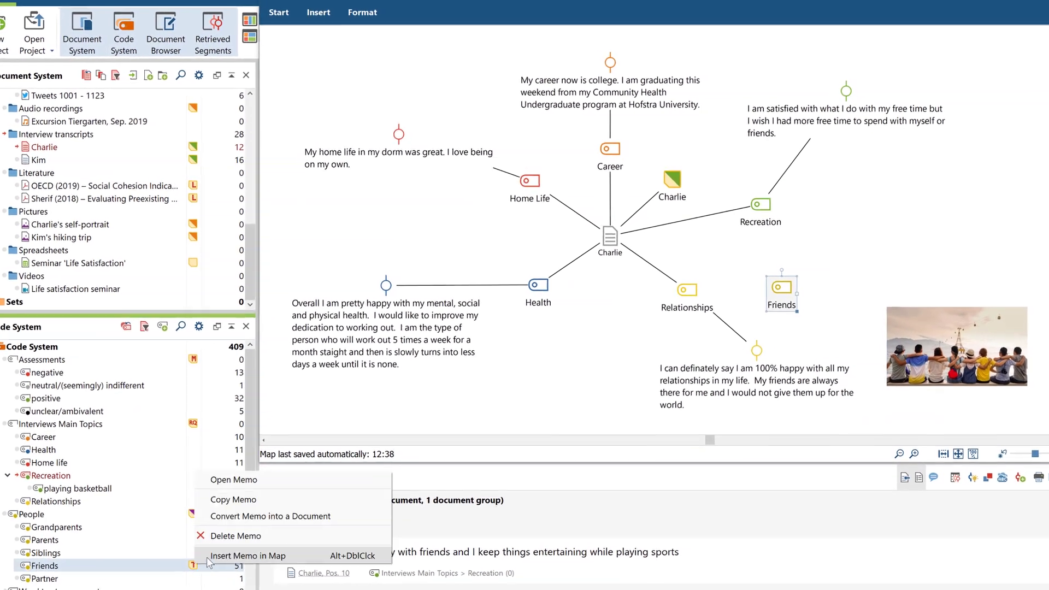
pyautogui.click(265, 544)
pyautogui.moveTo(262, 43); pyautogui.dragTo(887, 188)
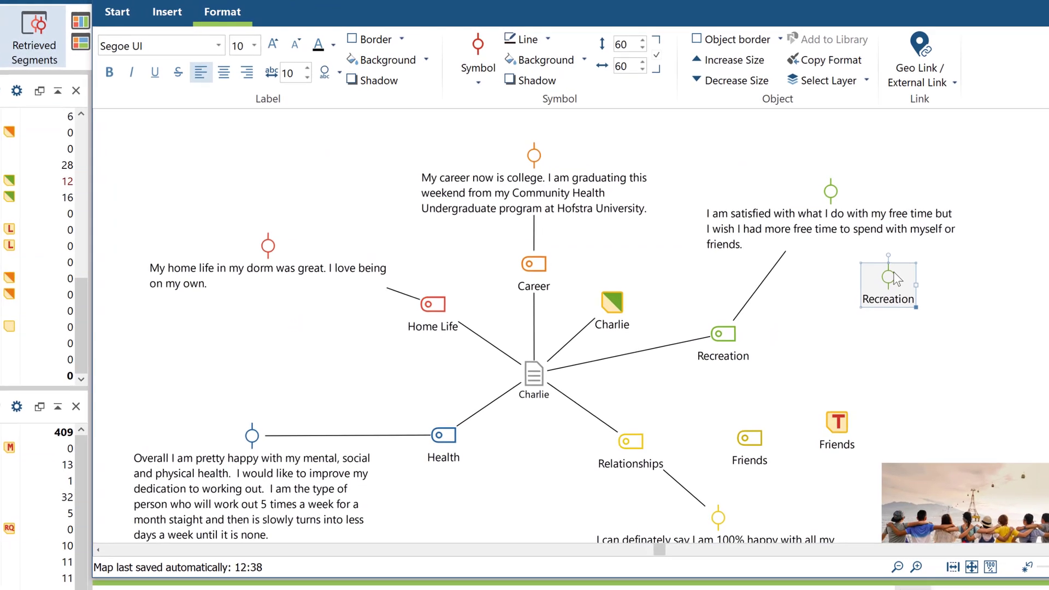
# Step: Label the Recreation segment node with its coded text
pyautogui.rightClick(893, 177)
pyautogui.click(929, 479)
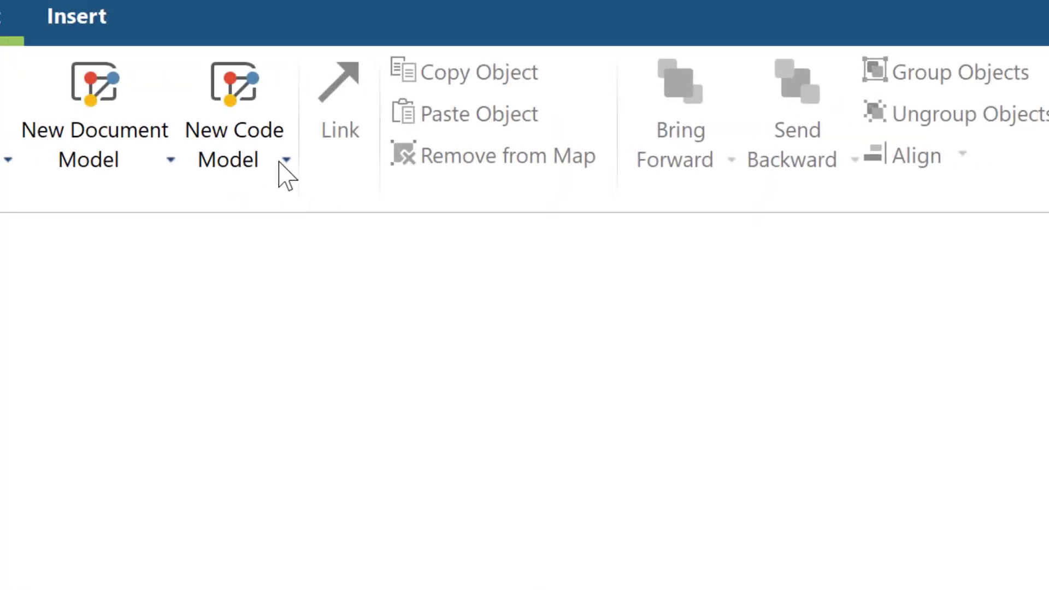
pyautogui.click(302, 159)
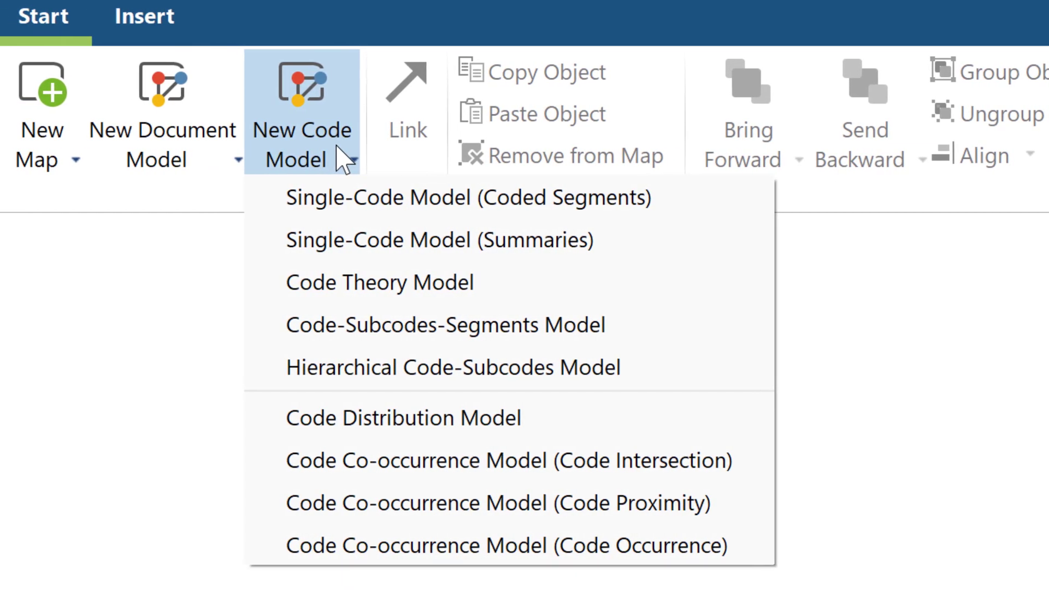
# Step: Build a Single-Case Model (Coded Segments) from George's interview with at most 3 segments per code
pyautogui.click(218, 160)
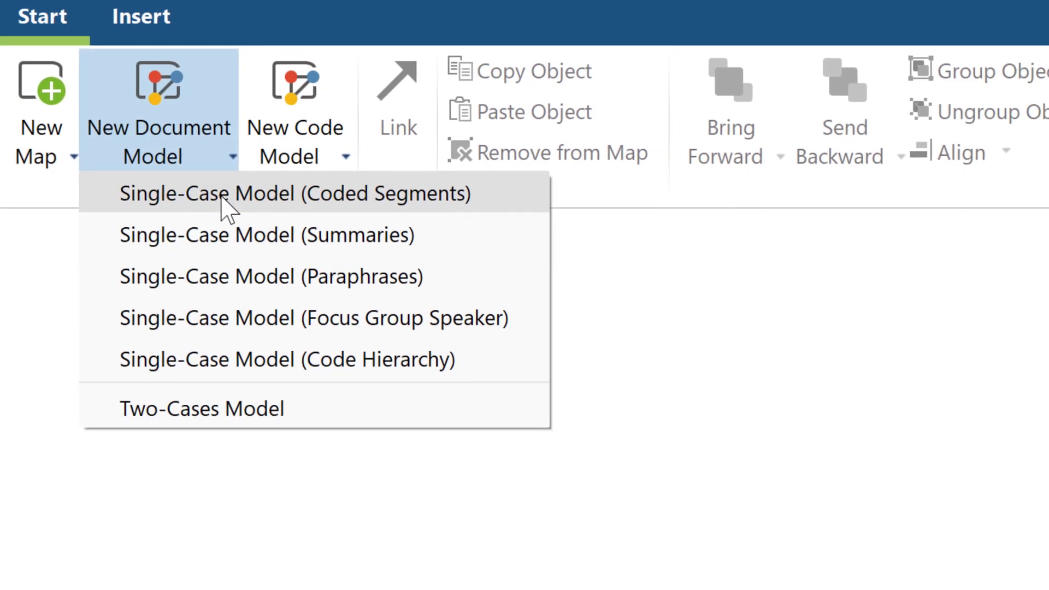
pyautogui.click(222, 200)
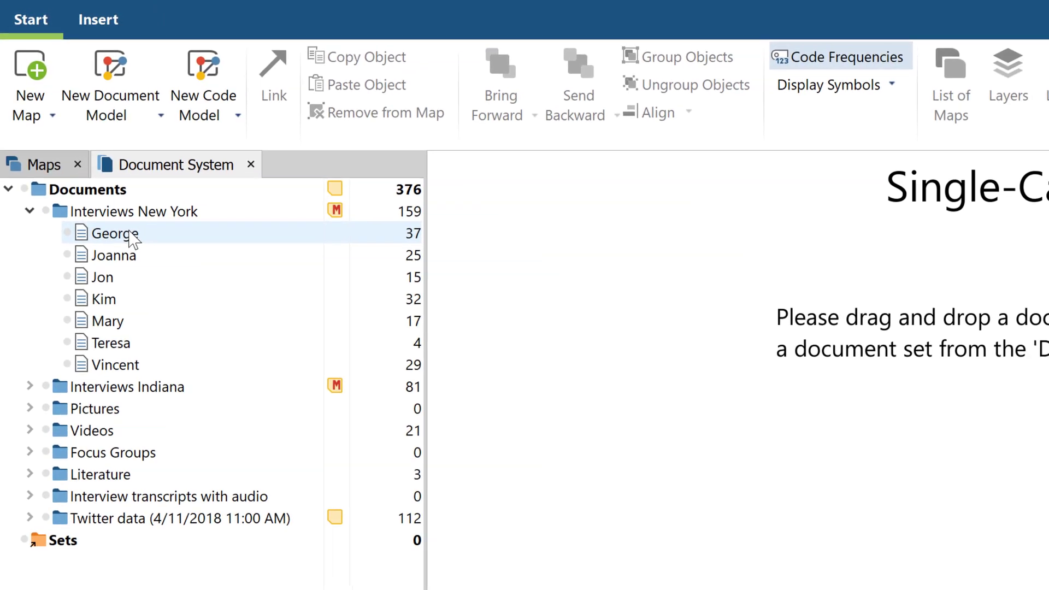
pyautogui.moveTo(167, 295); pyautogui.dragTo(434, 452)
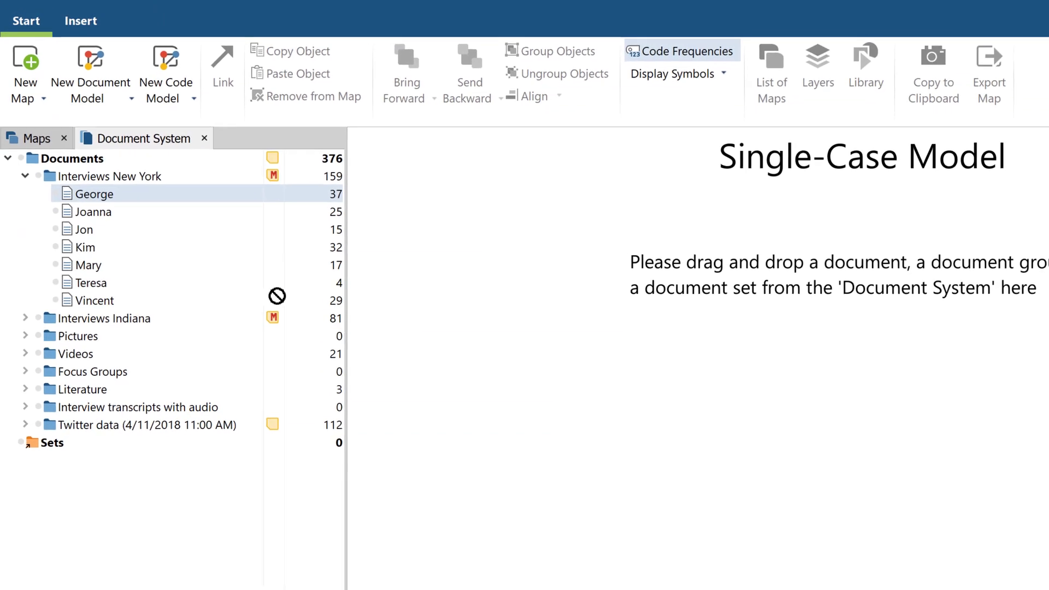
pyautogui.moveTo(276, 295); pyautogui.dragTo(742, 344)
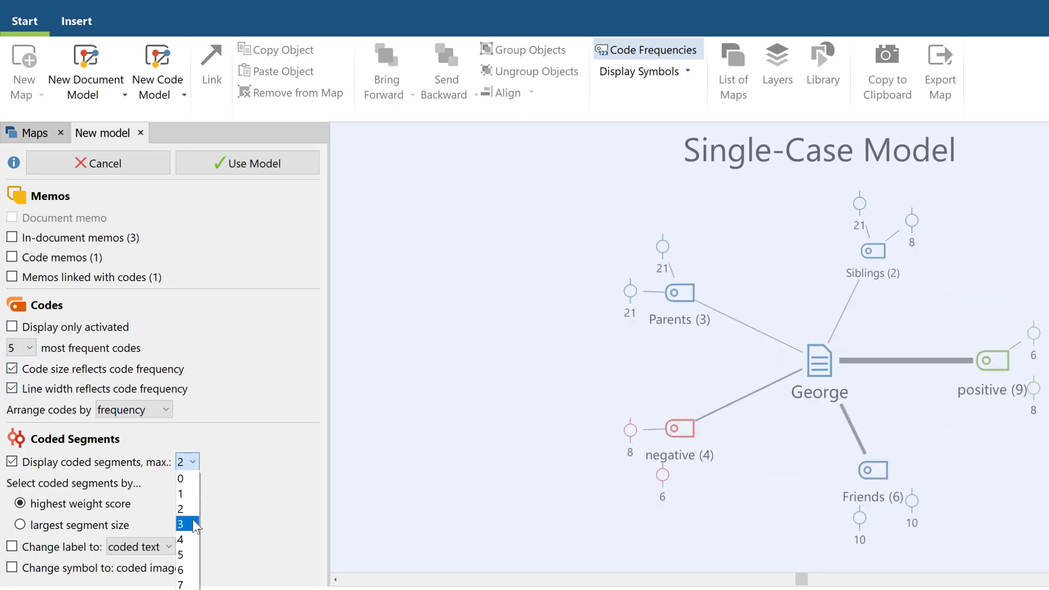
pyautogui.click(192, 523)
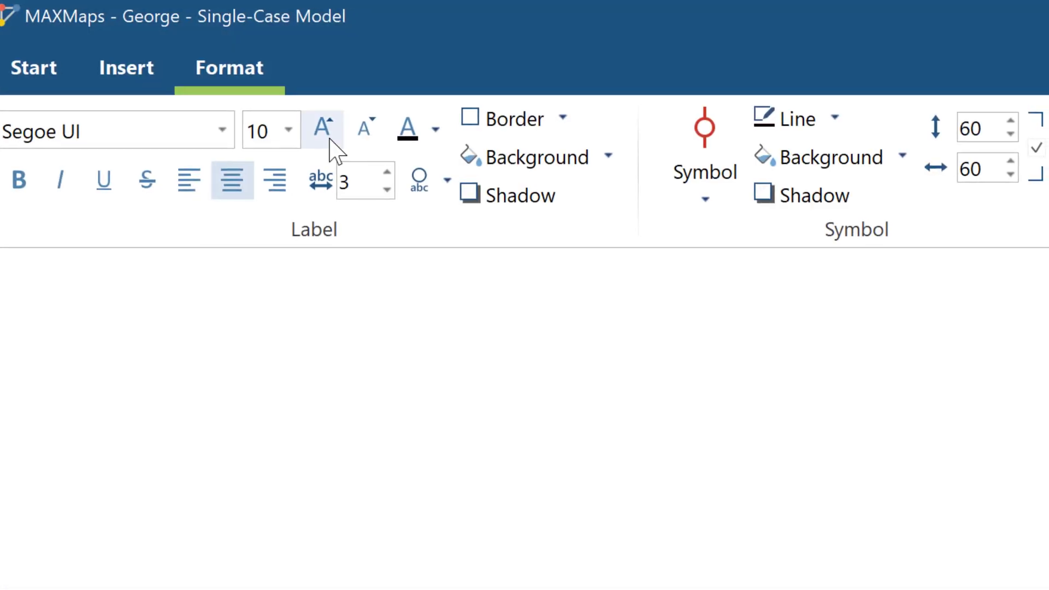
# Step: Format the model labels as 12-pt red text with diamond symbols
pyautogui.click(319, 134)
pyautogui.click(320, 134)
pyautogui.click(424, 129)
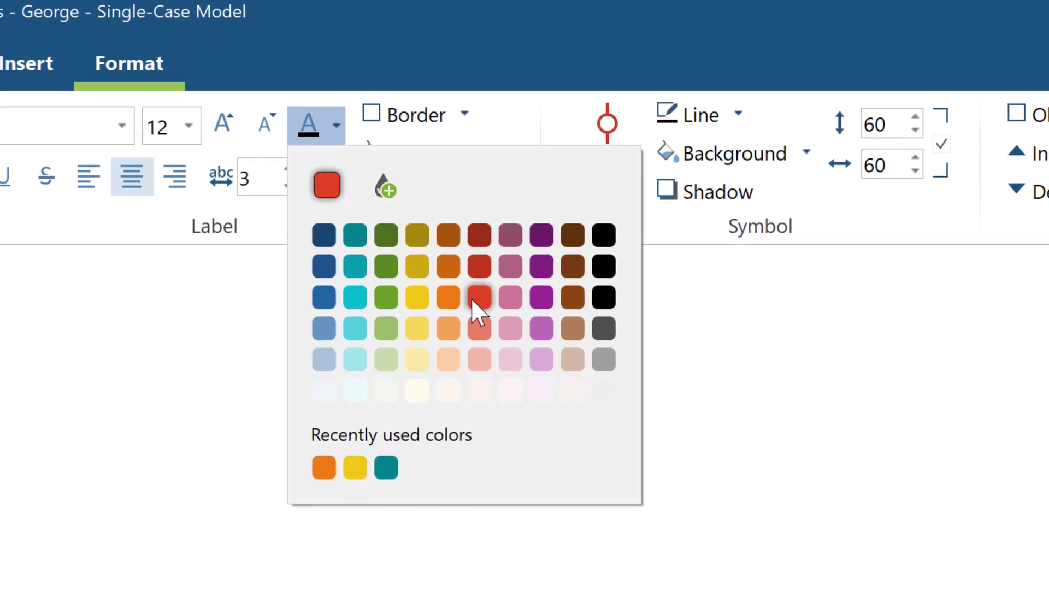
pyautogui.click(476, 295)
pyautogui.click(462, 114)
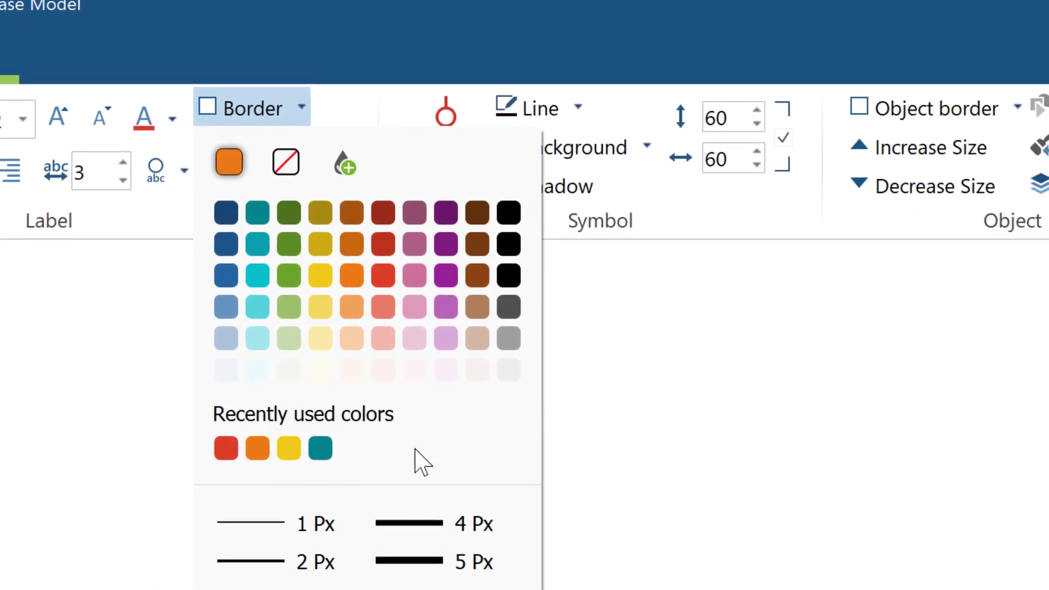
pyautogui.click(571, 231)
pyautogui.click(445, 189)
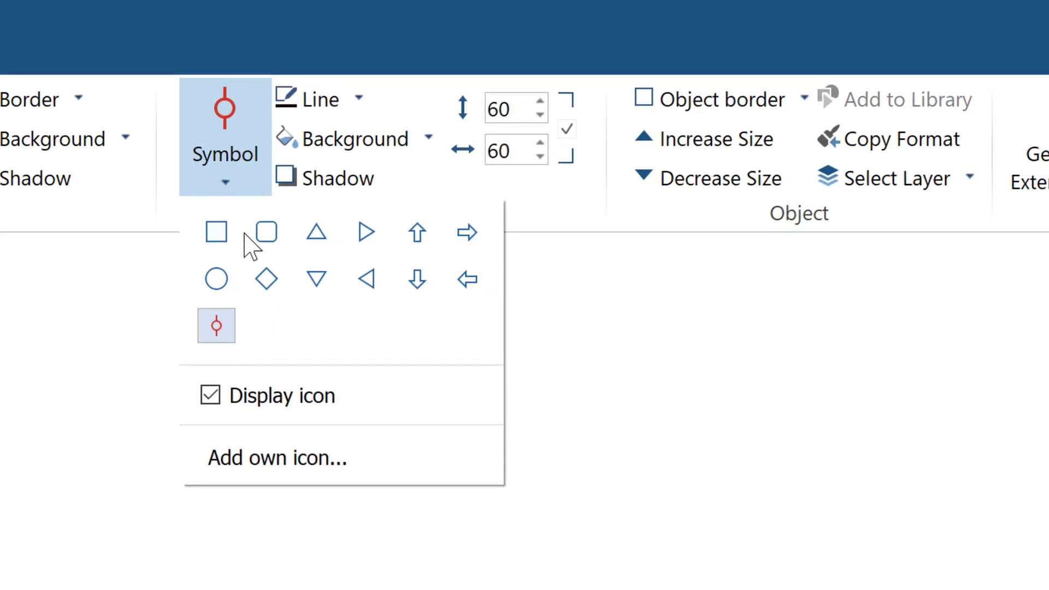
pyautogui.click(263, 279)
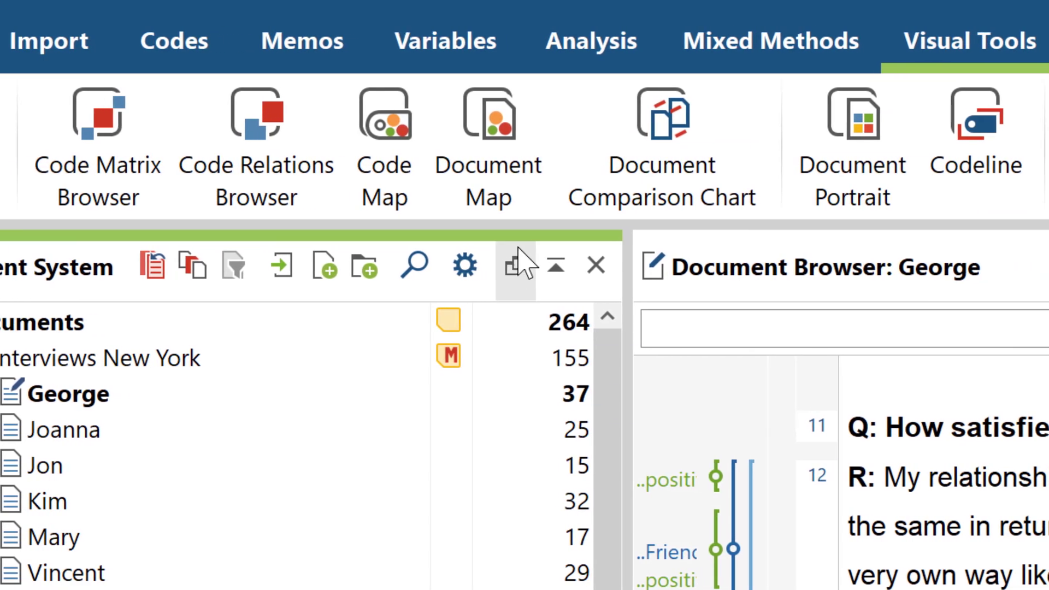
# Step: Build a Document Map of the Interviews New York documents using Grandparents, Parents and Siblings codes, grid off
pyautogui.click(609, 210)
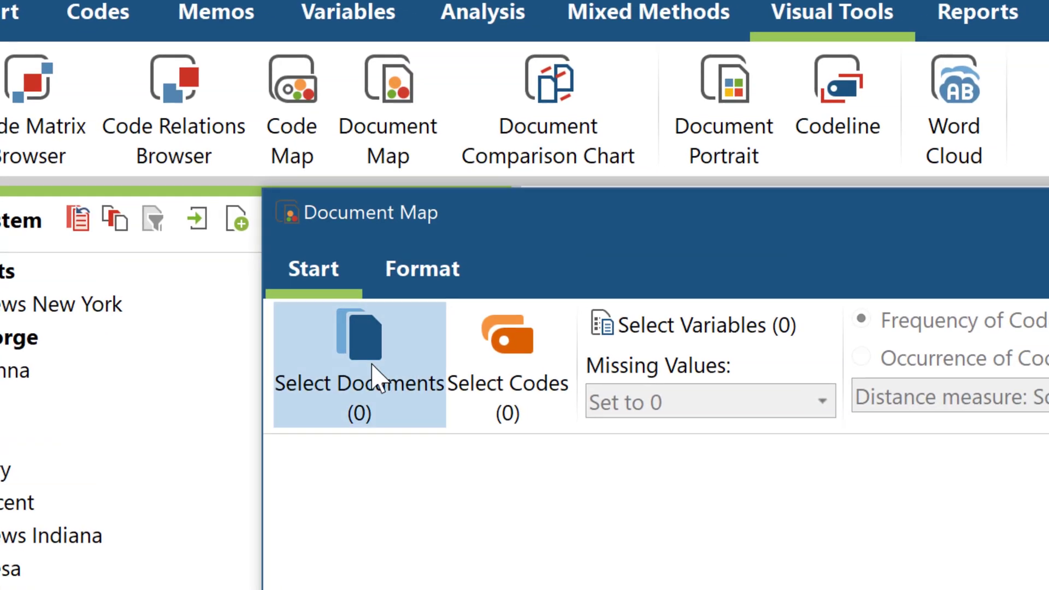
pyautogui.click(436, 404)
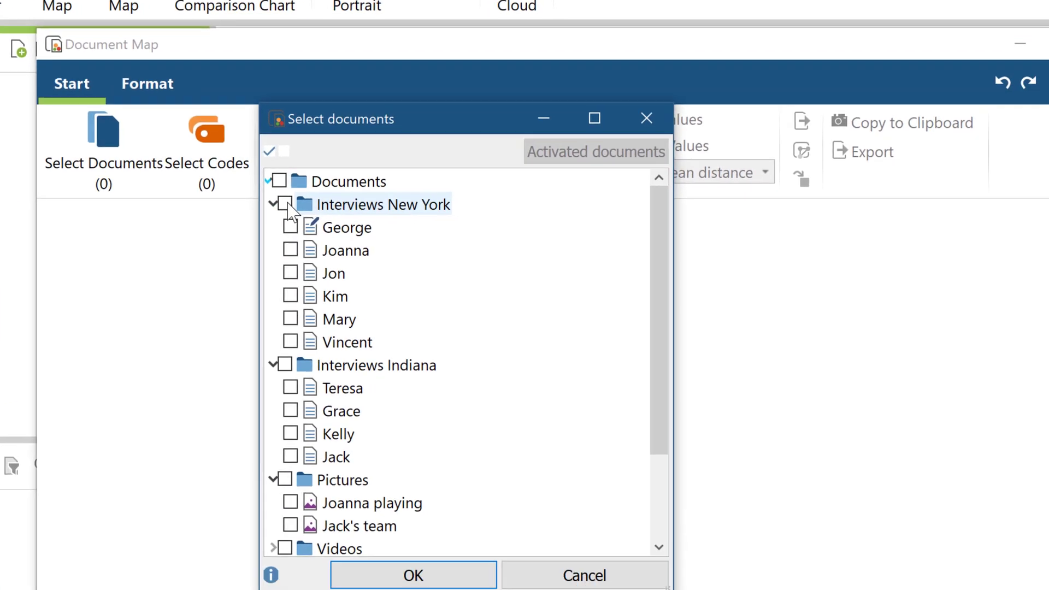
pyautogui.click(375, 268)
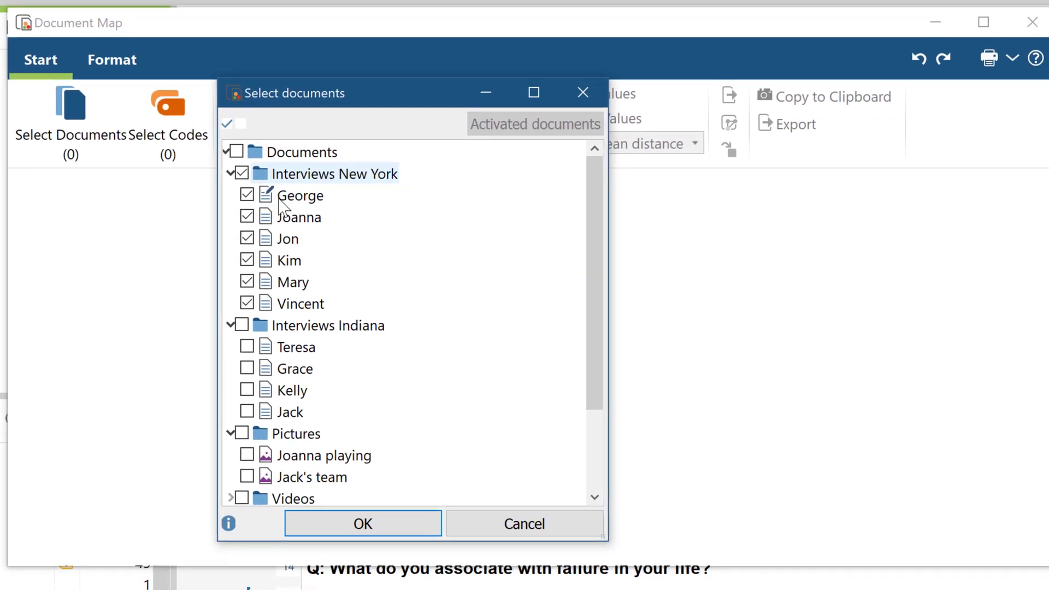
pyautogui.click(353, 519)
pyautogui.click(164, 131)
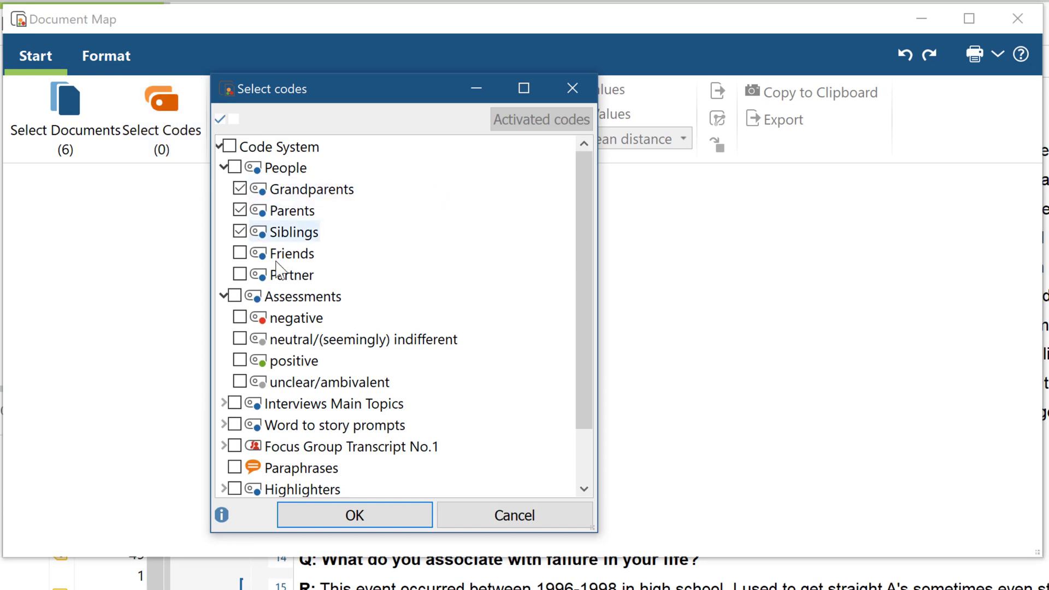
pyautogui.click(300, 516)
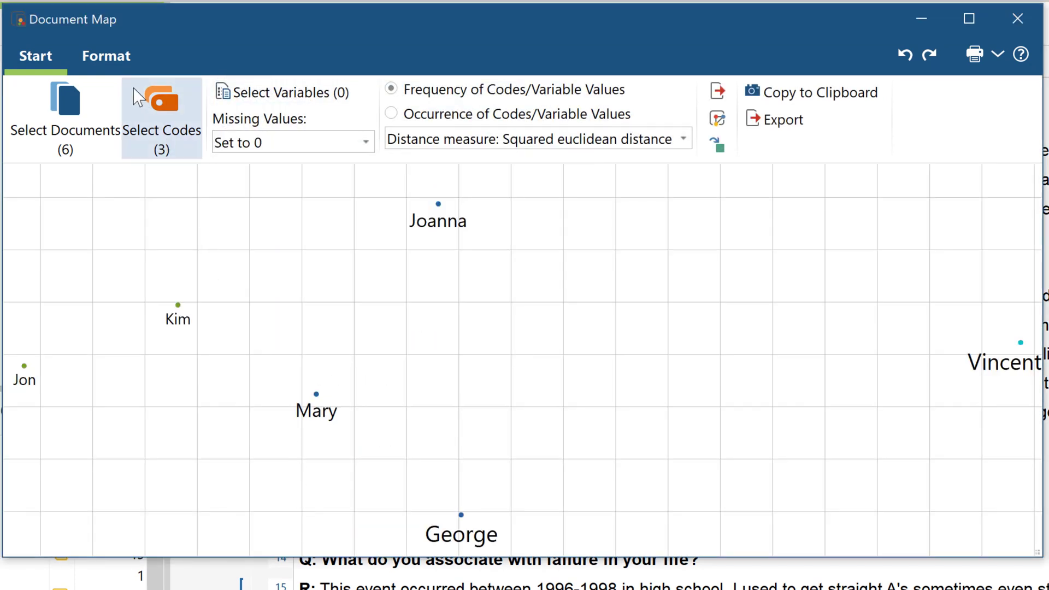
pyautogui.click(106, 57)
pyautogui.click(309, 143)
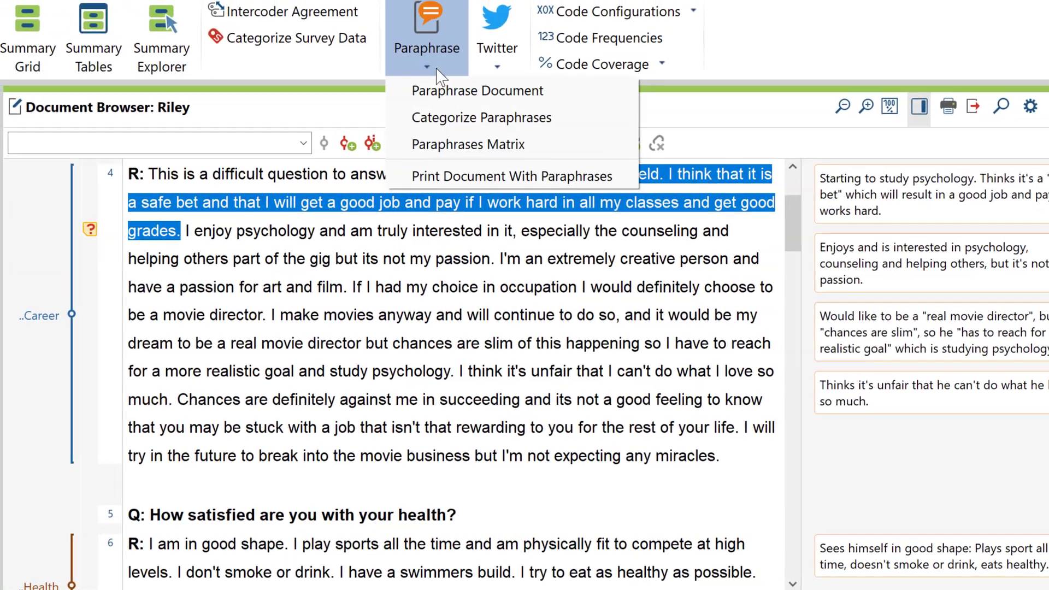
# Step: Categorize paraphrases into new codes 'enjoys helping, but no passion' and 'chances are slim of realizing dream job'
pyautogui.click(481, 118)
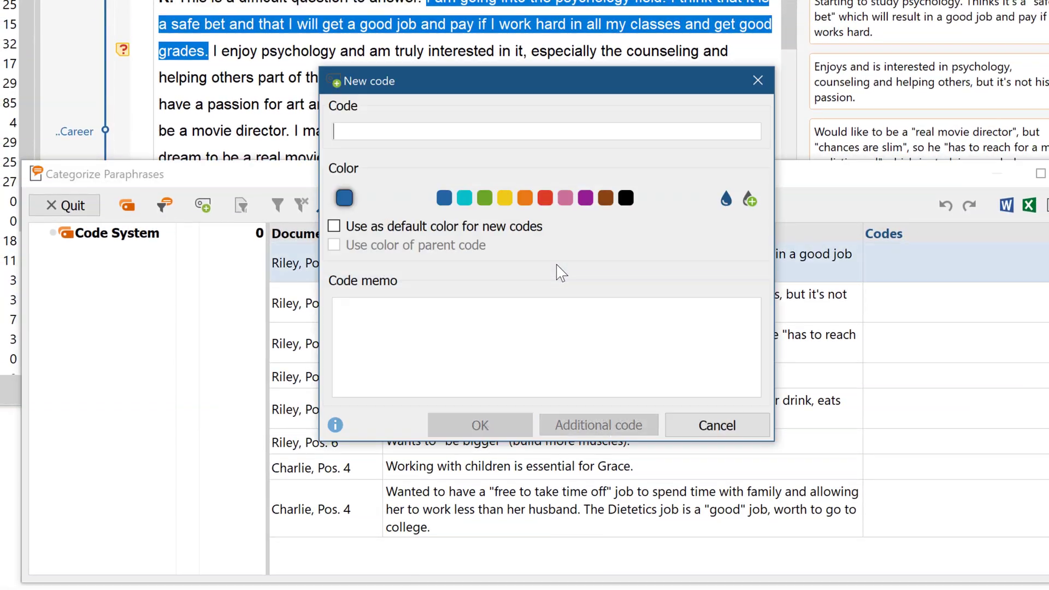
pyautogui.press('Return')
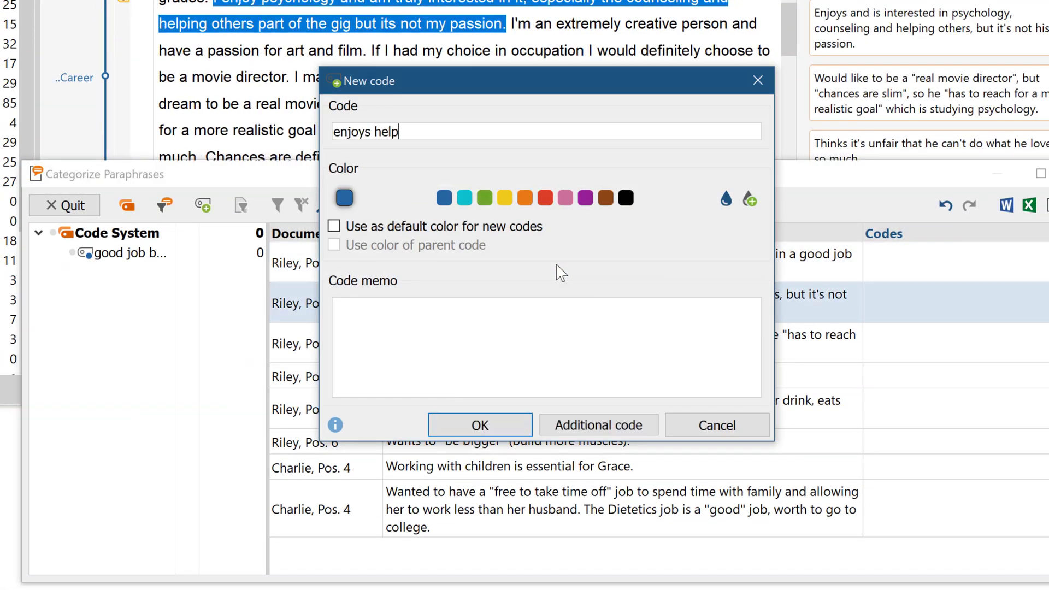
pyautogui.write('enjoys helping, but no passion')
pyautogui.press('Return')
pyautogui.write('chances are slim of realizing dream job')
pyautogui.press('Return')
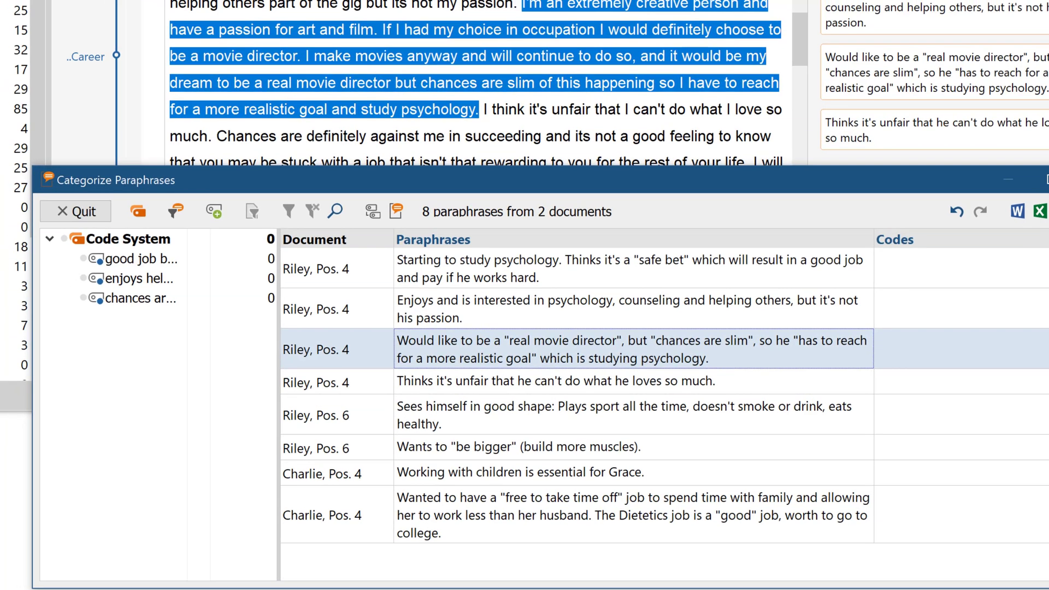
pyautogui.press('Escape')
pyautogui.click(819, 61)
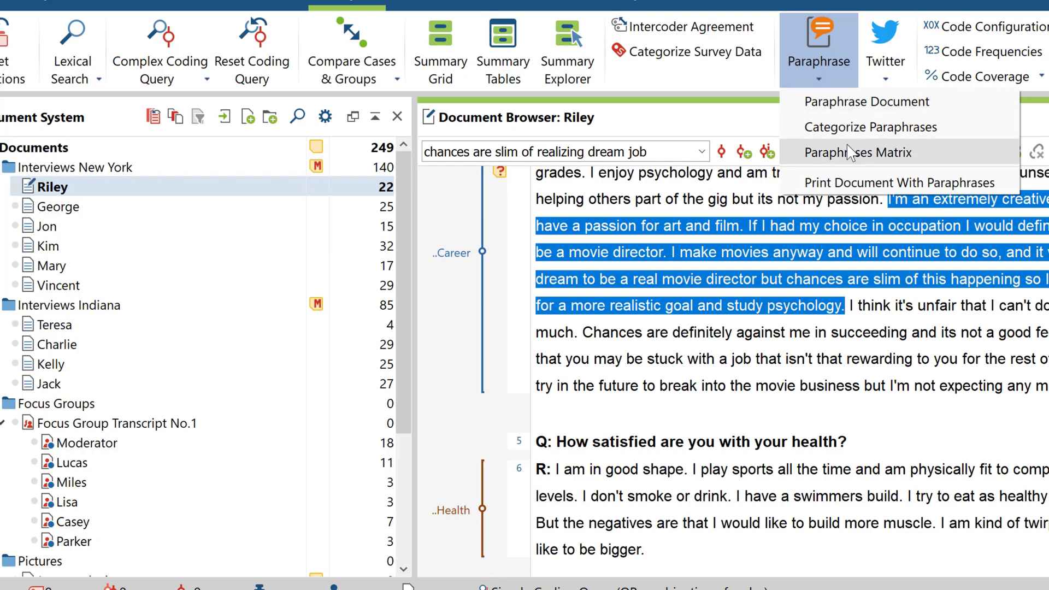
# Step: Create a Paraphrases Matrix with Interviews New York and Interviews Indiana as columns
pyautogui.click(842, 152)
pyautogui.moveTo(228, 169); pyautogui.dragTo(601, 235)
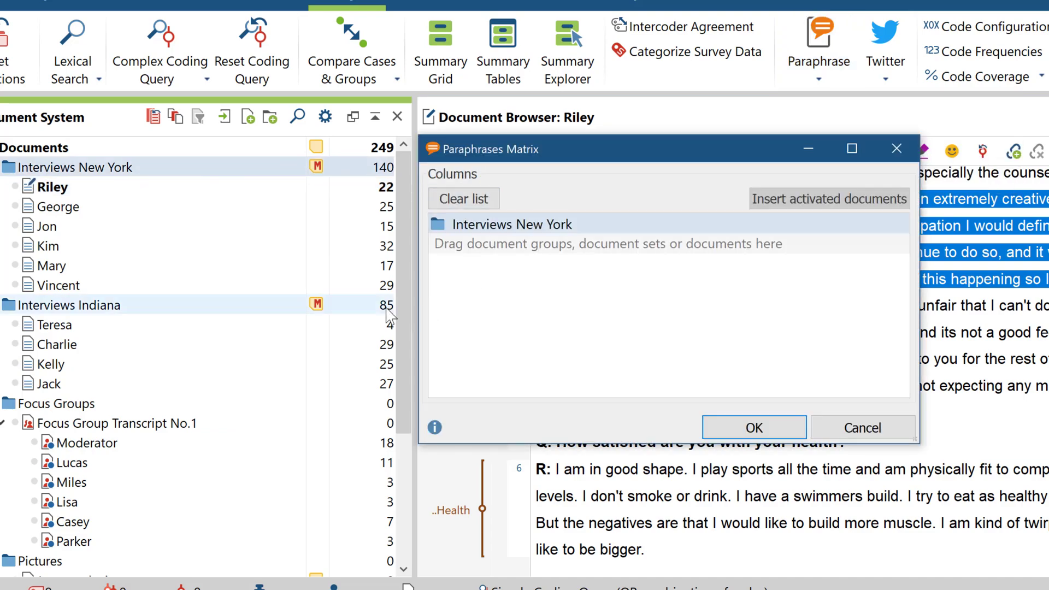
pyautogui.moveTo(375, 306); pyautogui.dragTo(687, 351)
pyautogui.click(451, 425)
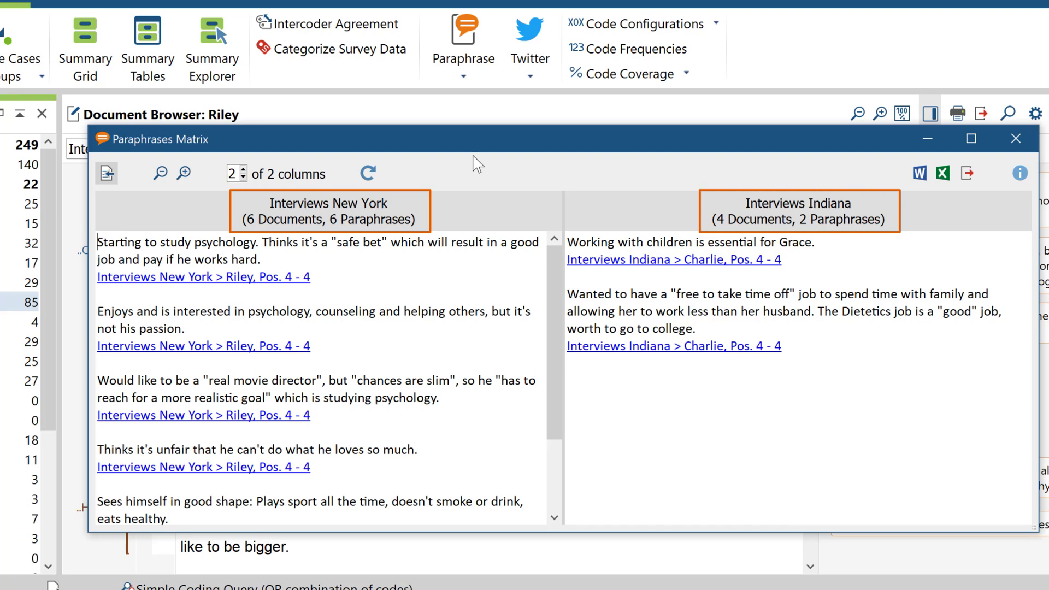
# Step: Close the matrix and show Career summaries for New York and Indiana in the Summary Explorer
pyautogui.press('Escape')
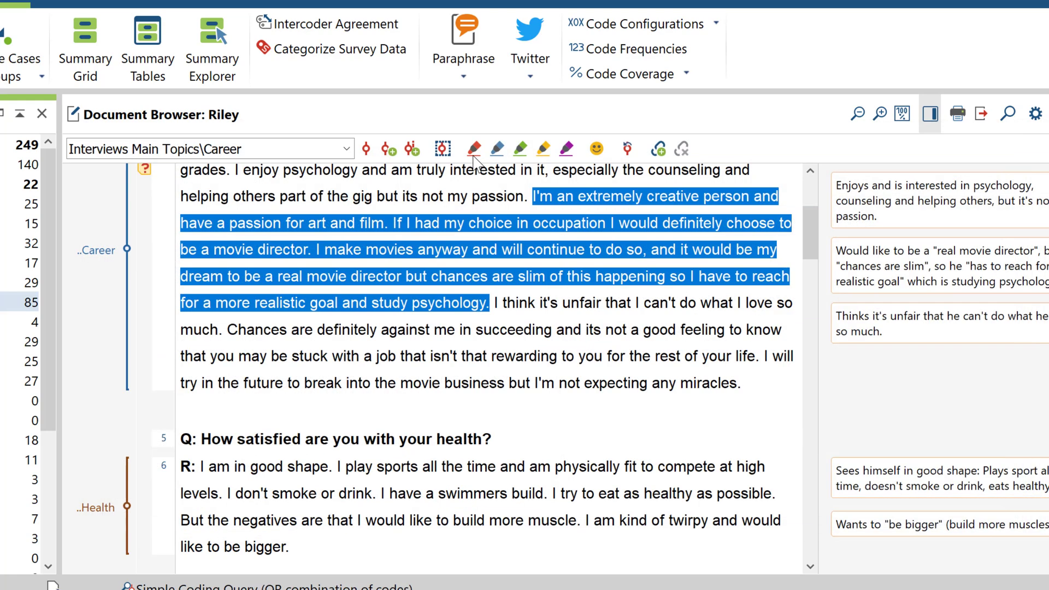
pyautogui.click(221, 78)
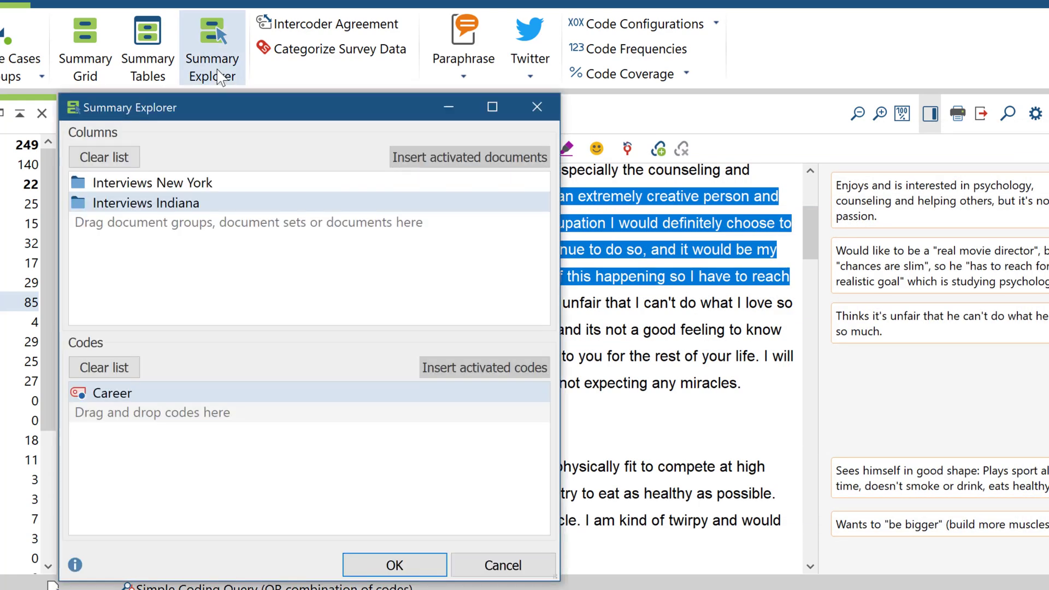
pyautogui.press('Return')
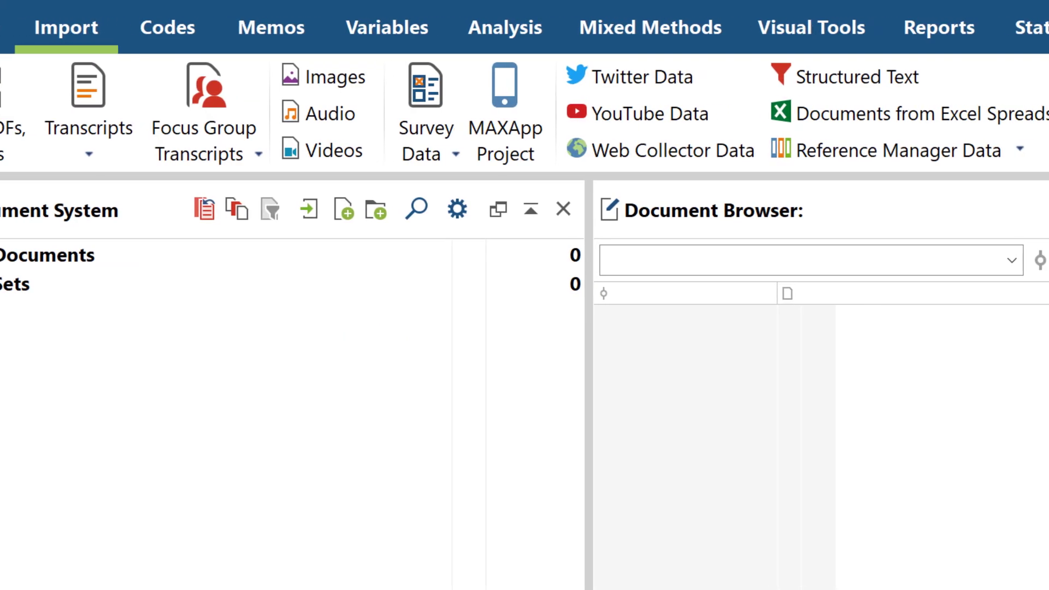
# Step: Import Autonomous Driving.ris from Zotero and open the attached PDF on autonomous buses and taxis
pyautogui.click(950, 150)
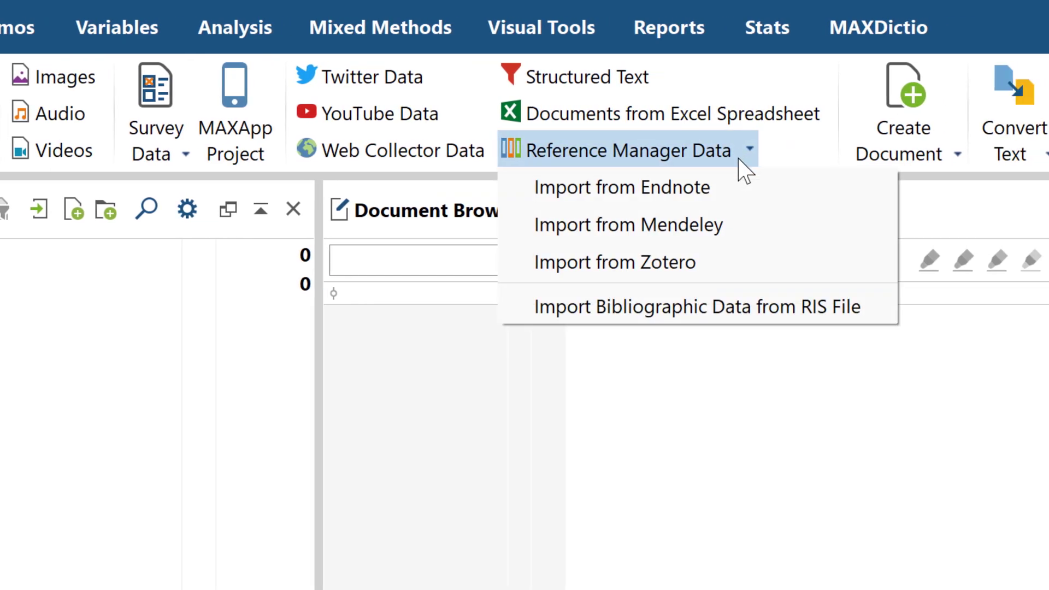
pyautogui.click(680, 265)
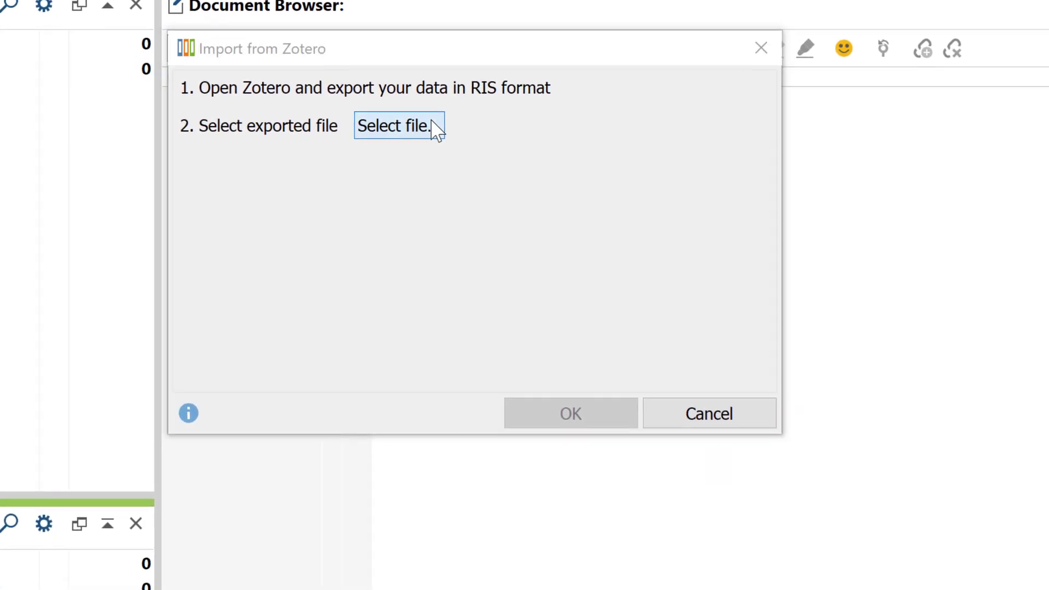
pyautogui.click(437, 130)
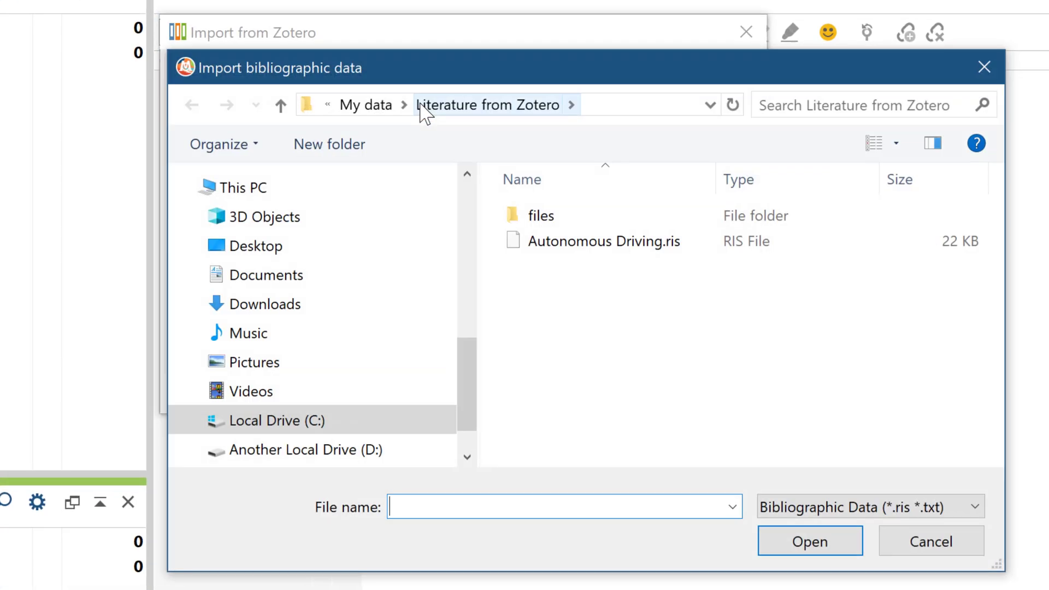
pyautogui.doubleClick(543, 255)
pyautogui.click(547, 394)
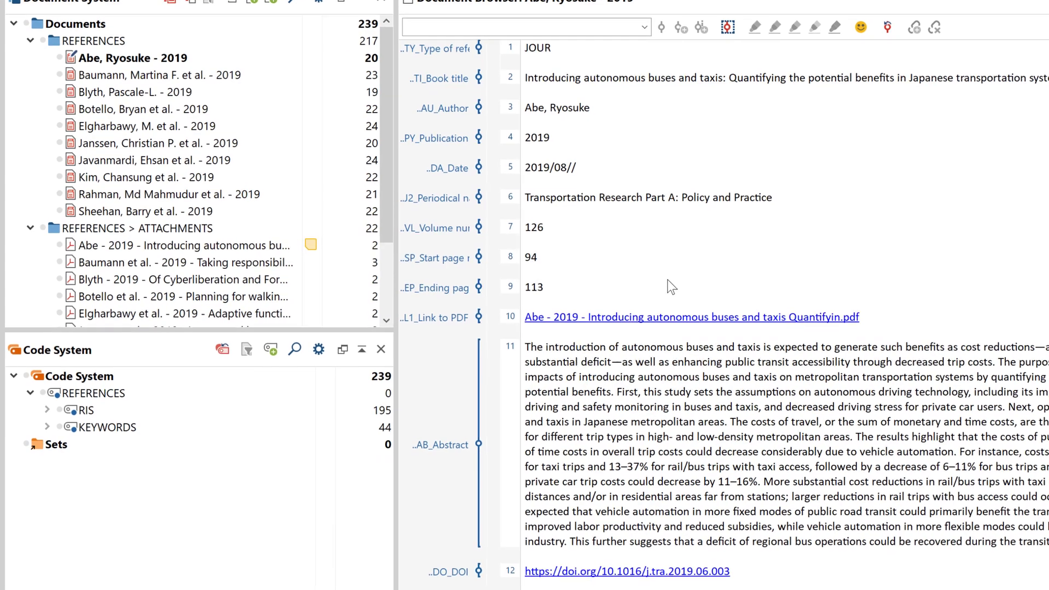
pyautogui.click(682, 317)
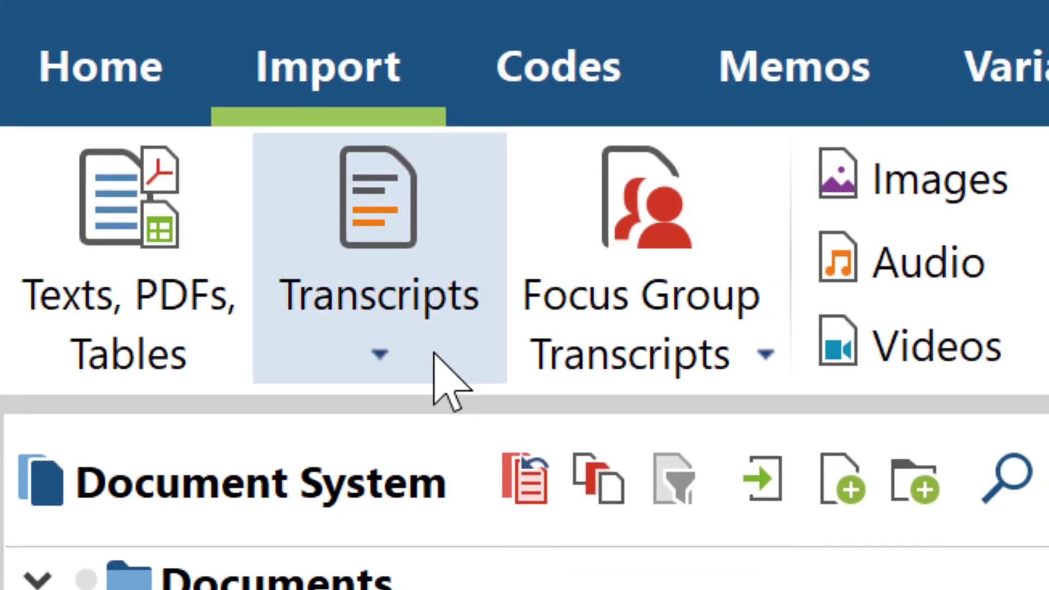
# Step: Review the timestamp options in the Import Transcripts dropdown
pyautogui.click(427, 350)
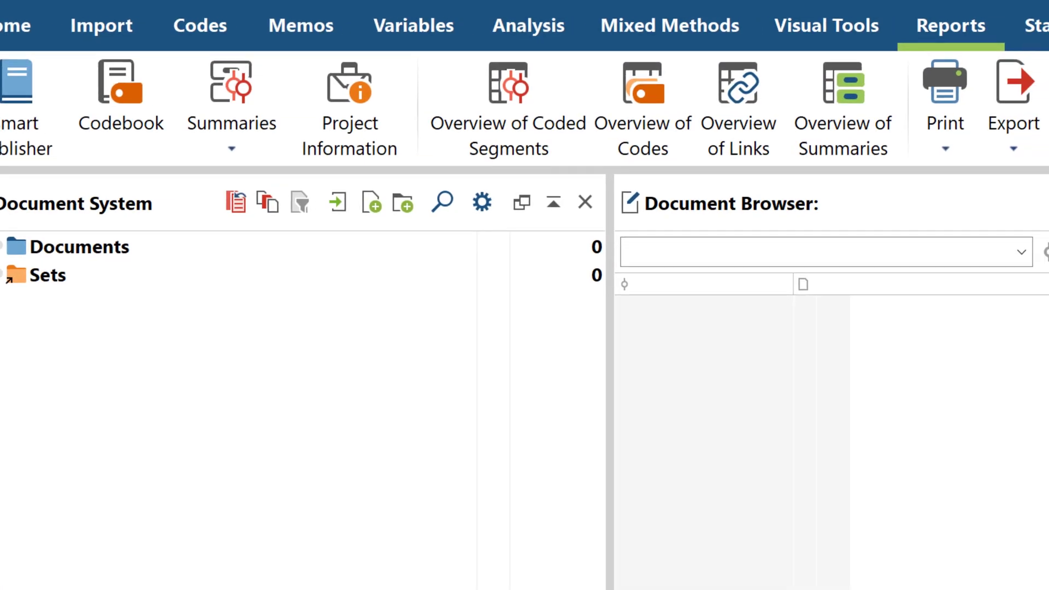
# Step: Open the Archive Data settings from the project's export options
pyautogui.click(1011, 146)
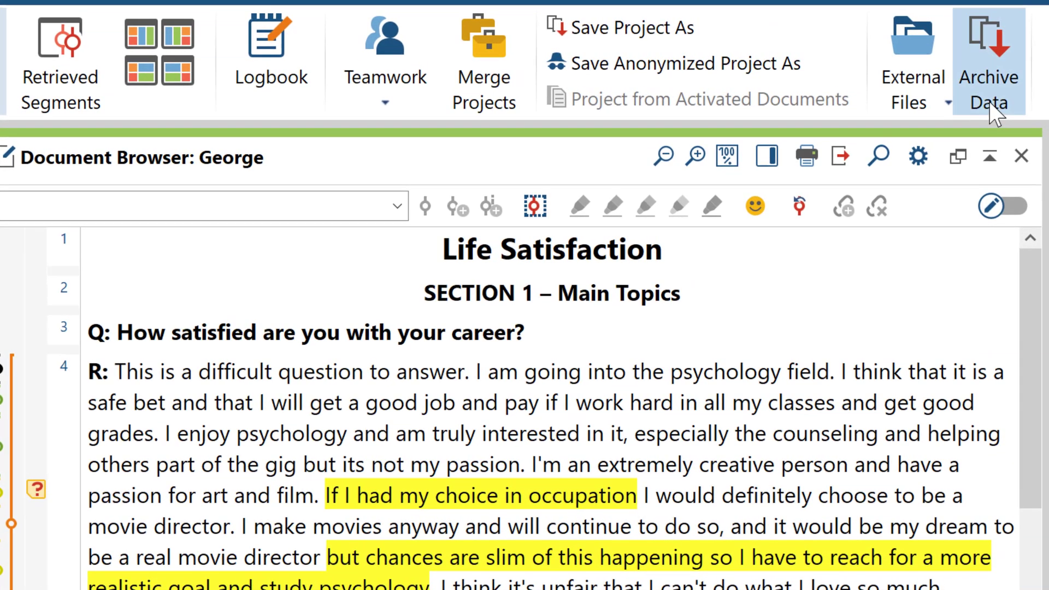
pyautogui.click(989, 104)
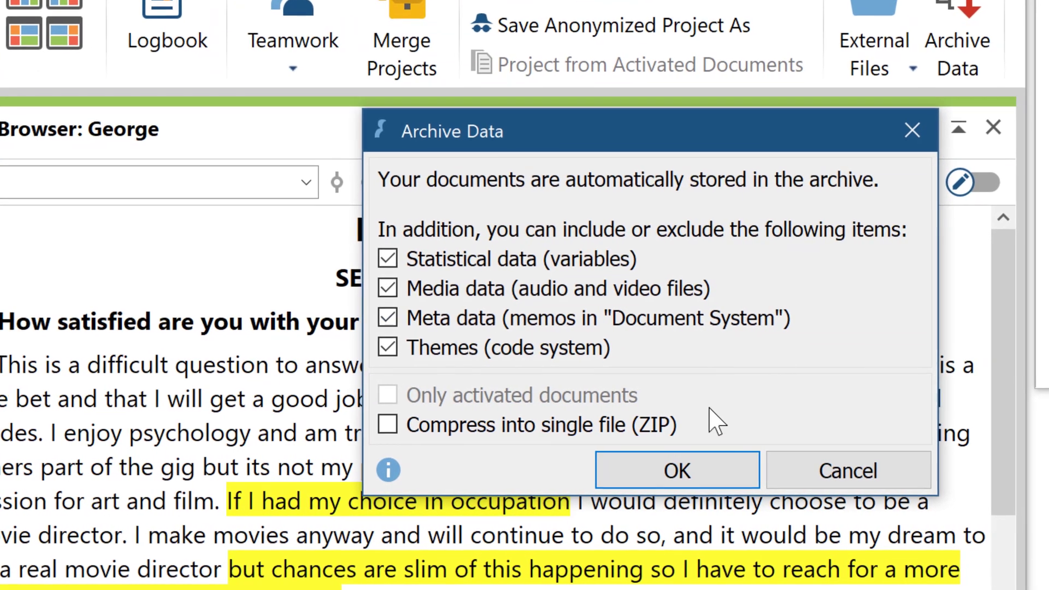
# Step: Create the archive with all items and open the Archive_Life Satisfaction_20191028 folder
pyautogui.click(704, 480)
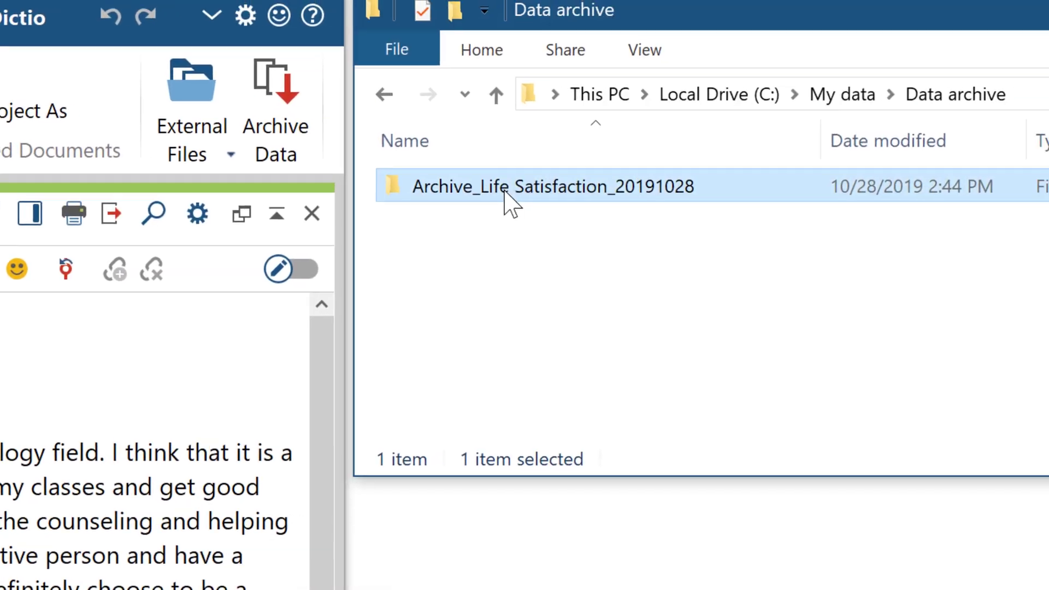
pyautogui.doubleClick(721, 164)
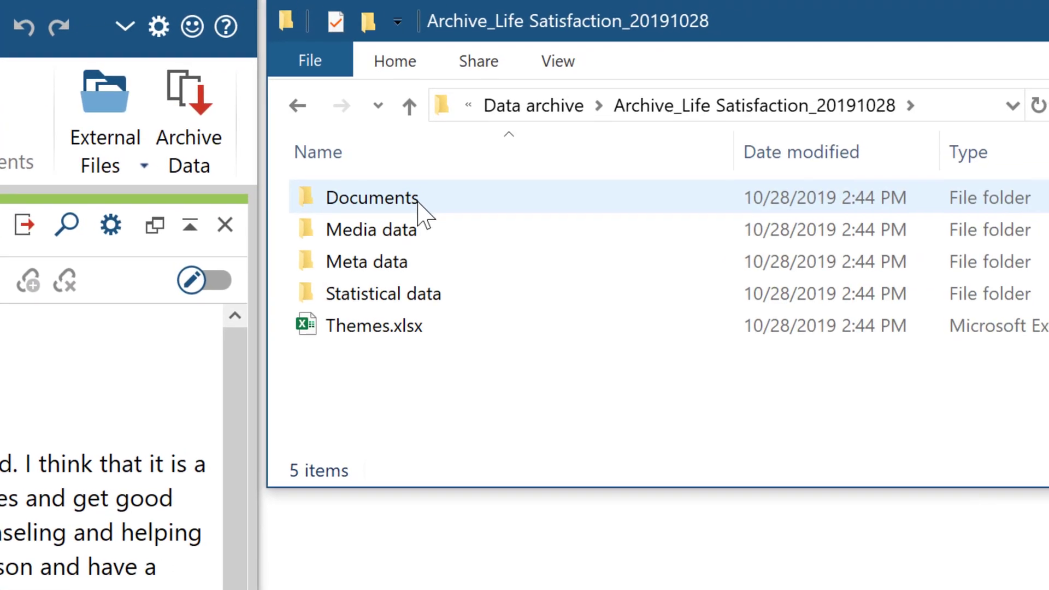